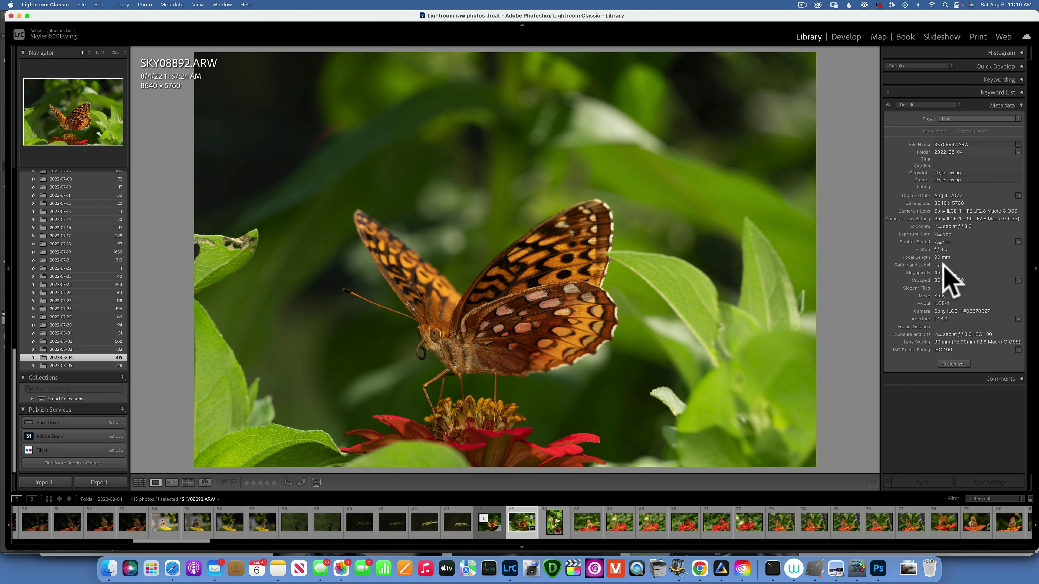
- Crop the butterfly photo to a 4 x 5 / 8 x 10 aspect ratio, shifting the butterfly toward the right and slightly tightening the frame
click(845, 37)
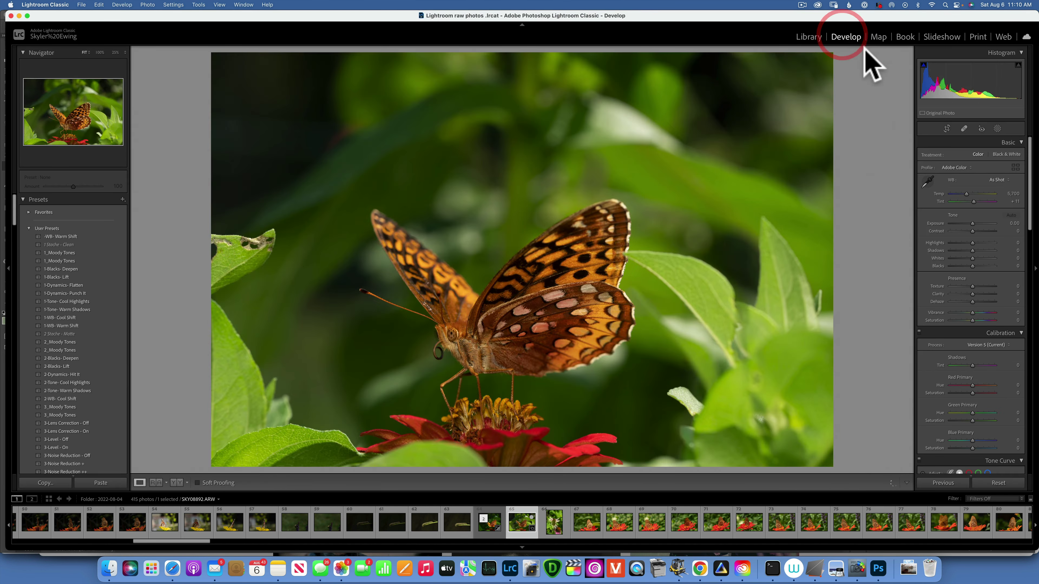
click(947, 128)
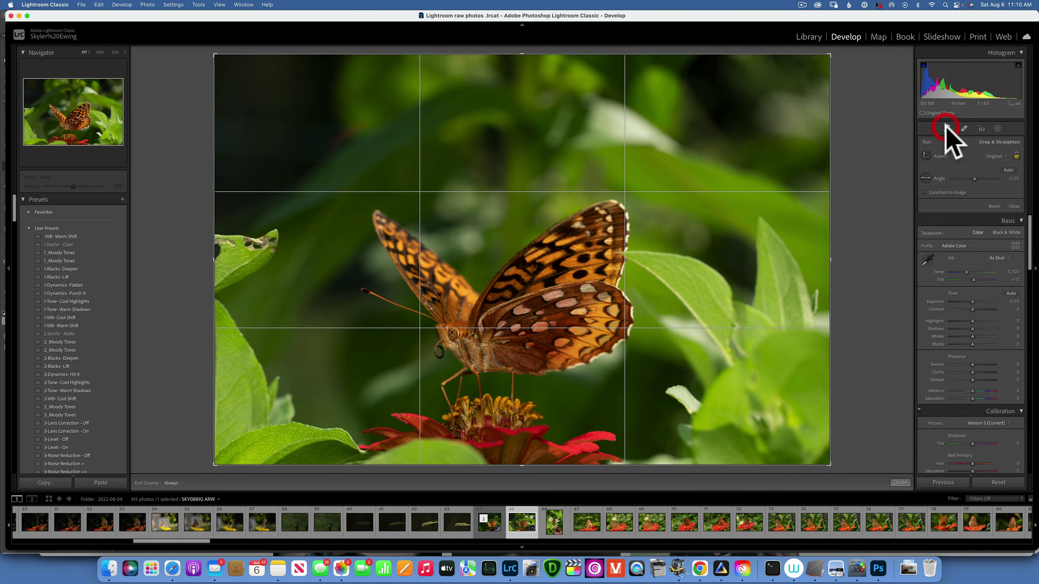
click(995, 156)
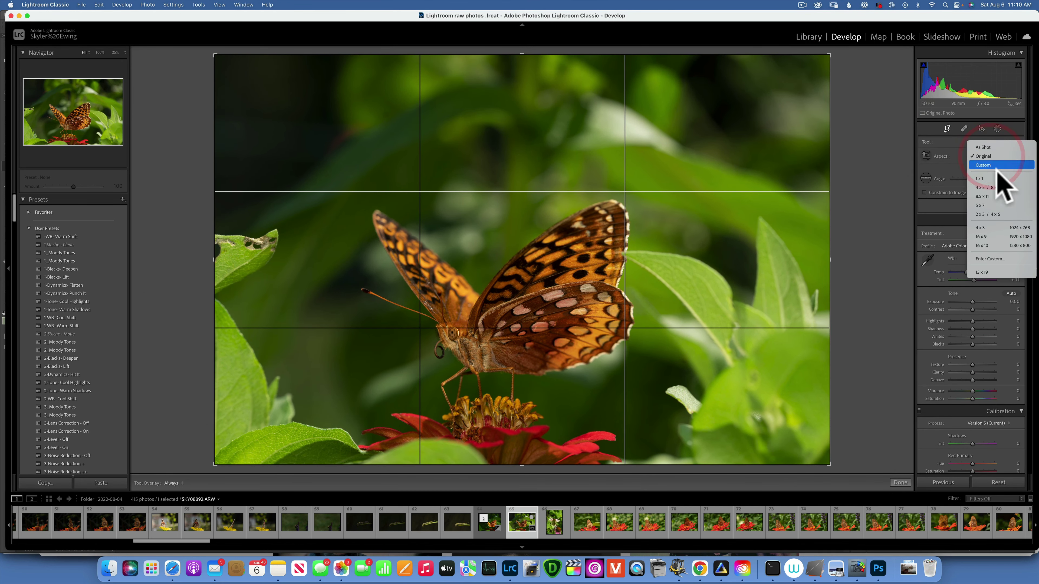
click(998, 188)
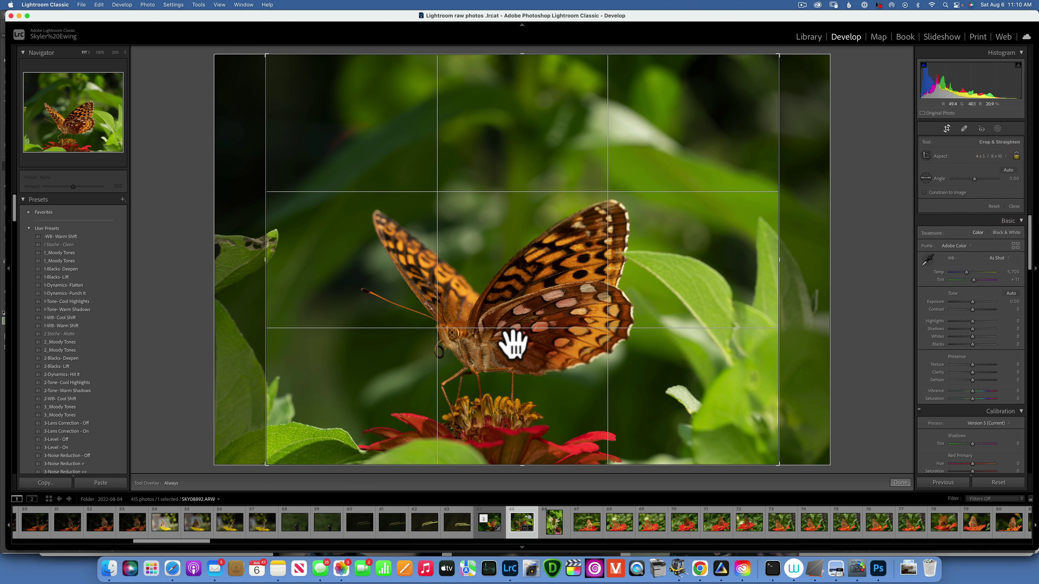
drag(513, 302, 625, 309)
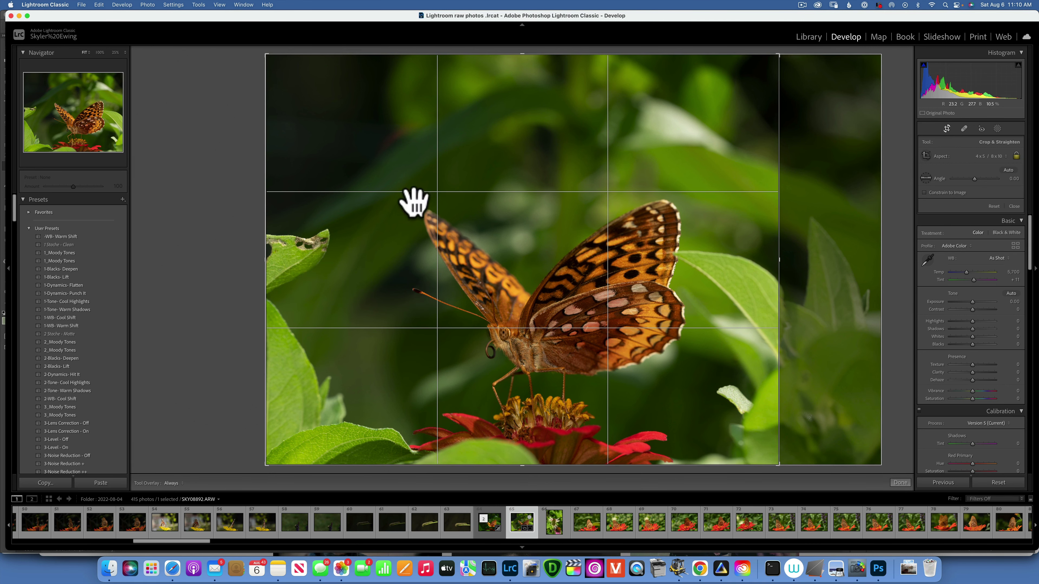
drag(778, 53, 769, 60)
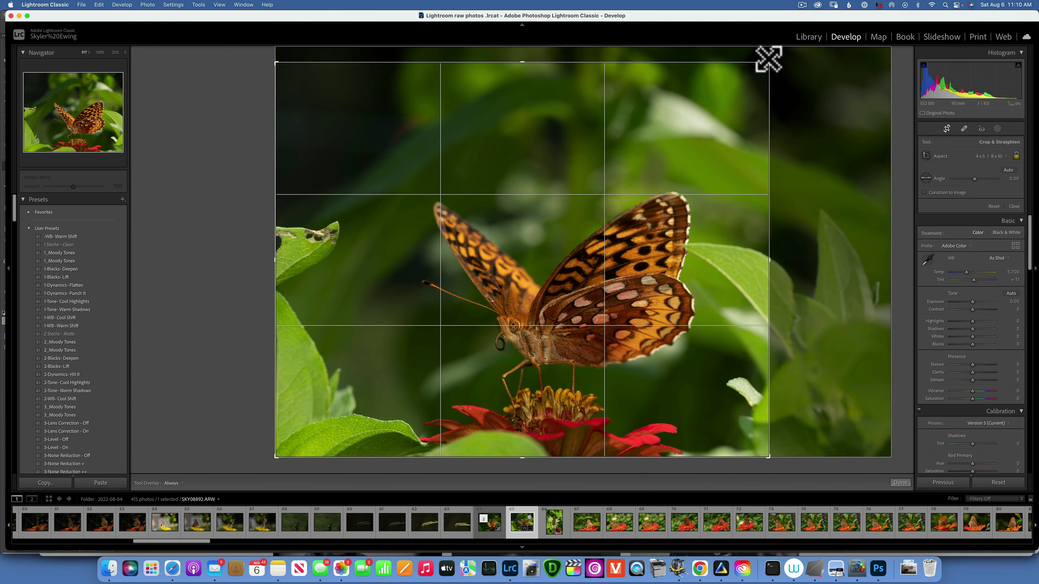
click(769, 60)
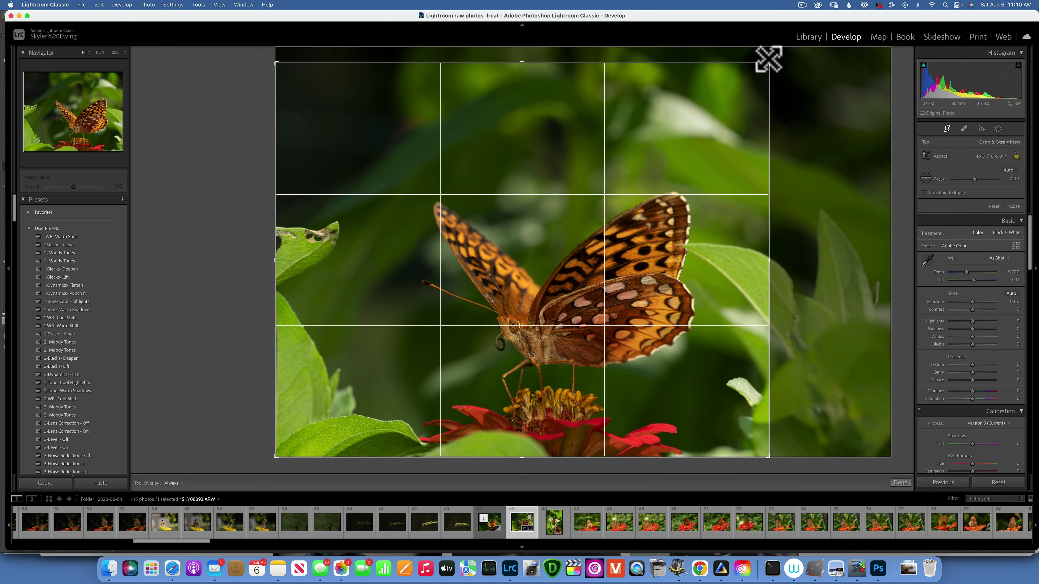
key(Return)
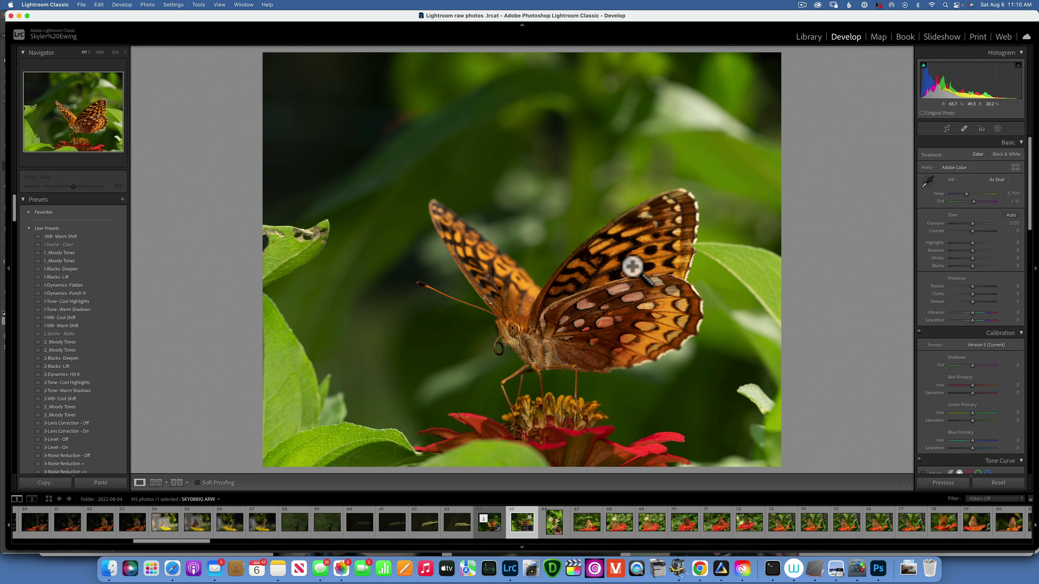
- Mask the butterfly with Select Subject and set the mask's Exposure to 0.79 and Contrast to 20
click(997, 129)
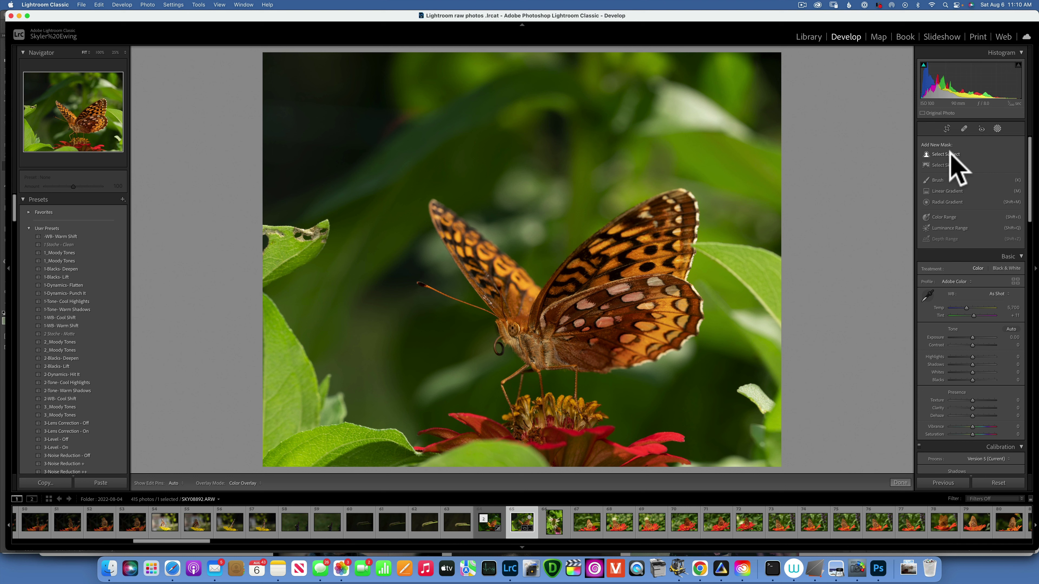
click(940, 155)
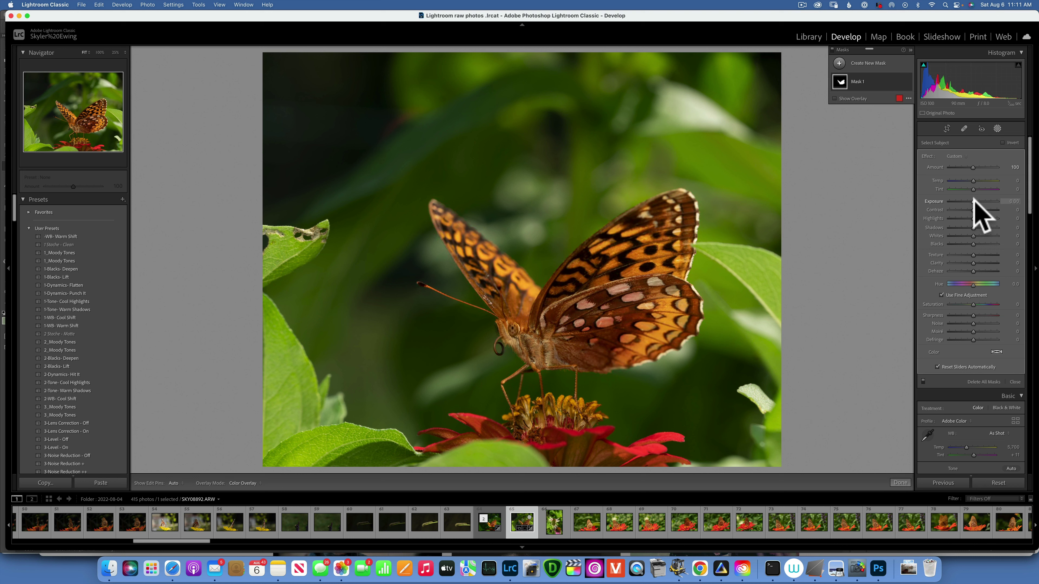
drag(974, 202, 978, 199)
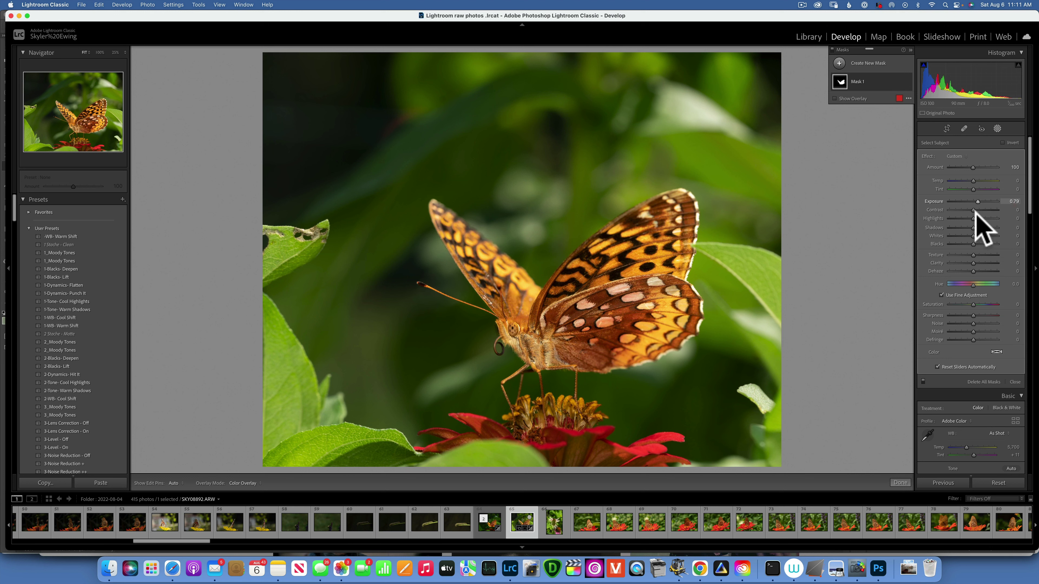
key(Up)
key(Up)
key(Up)
key(Up)
click(976, 207)
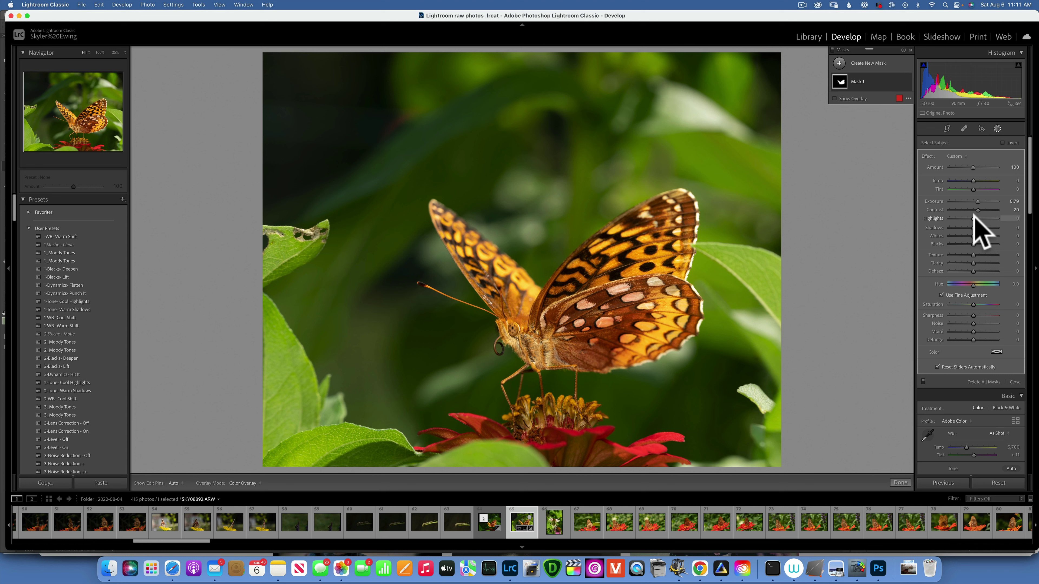
- Set the butterfly mask's Highlights to -42, Shadows to 37, Whites to 29 and Blacks to -16
drag(973, 214, 965, 215)
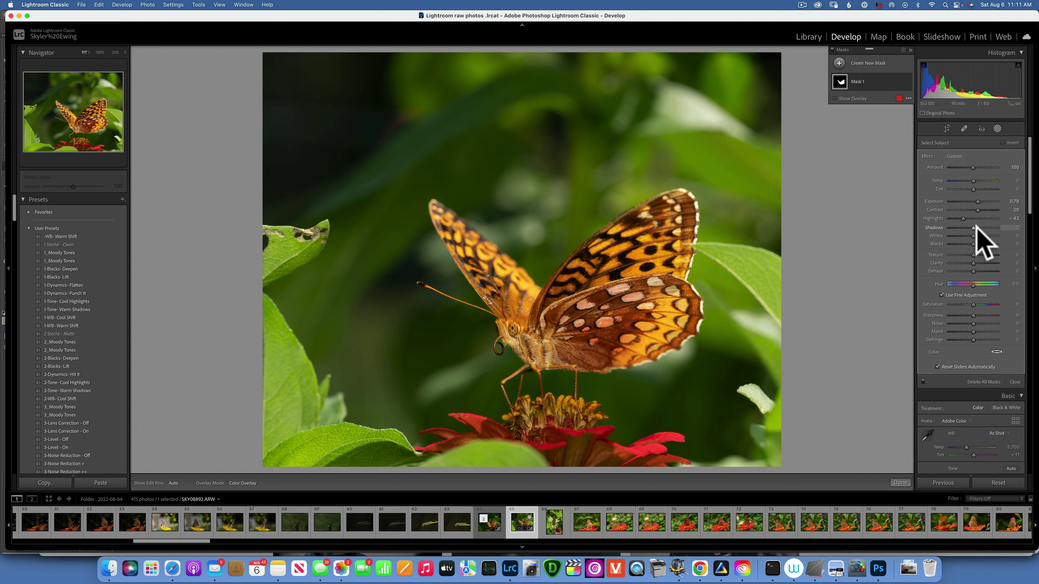
drag(976, 225, 981, 225)
drag(974, 236, 968, 242)
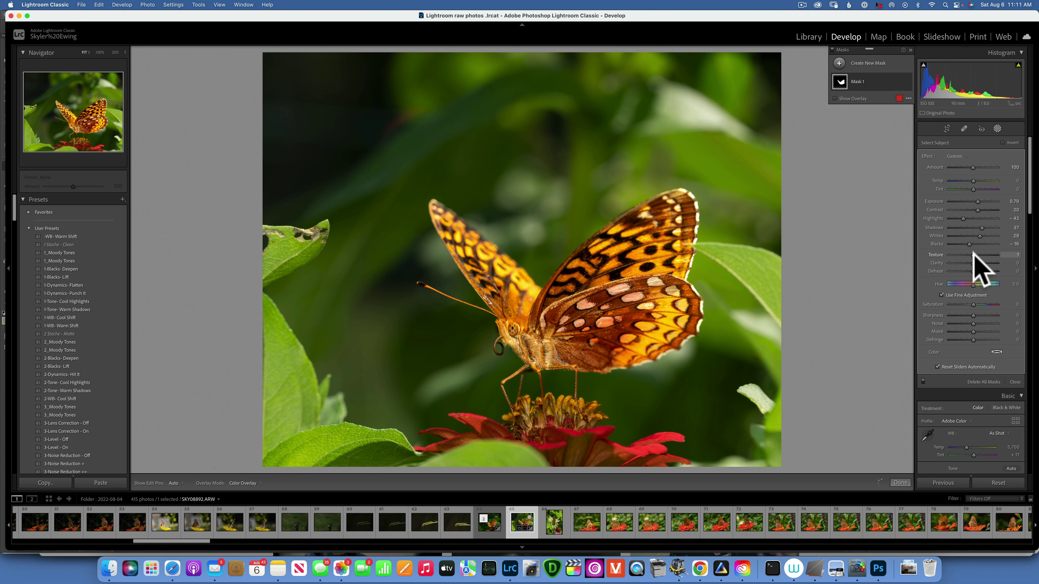
- Set the butterfly mask's Texture to 21, Clarity to 15 and Dehaze to 8
drag(973, 252, 976, 262)
drag(973, 269, 974, 271)
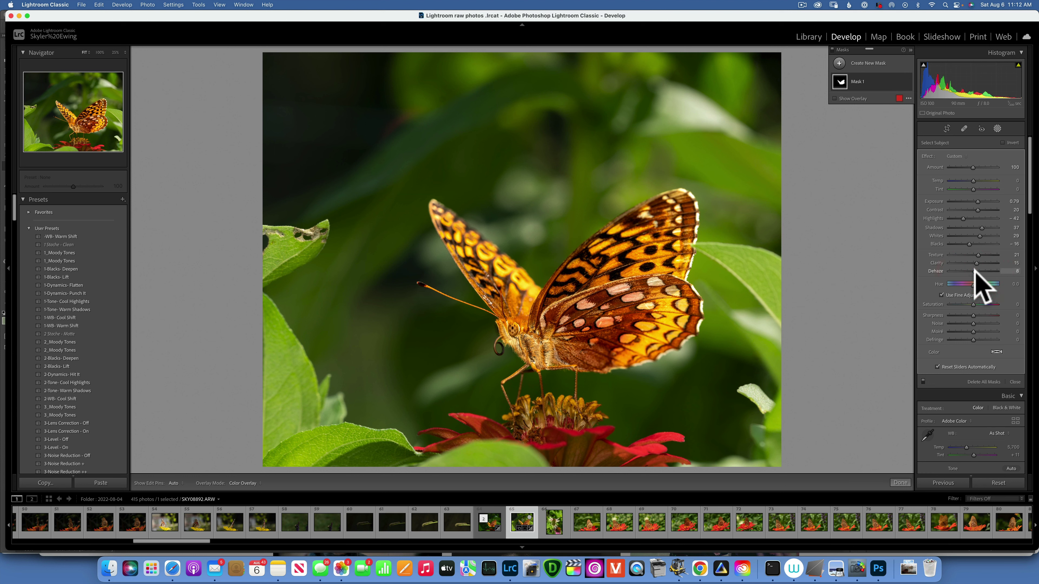
mouse_move(975, 271)
mouse_down()
mouse_move(997, 272)
mouse_move(975, 272)
mouse_up()
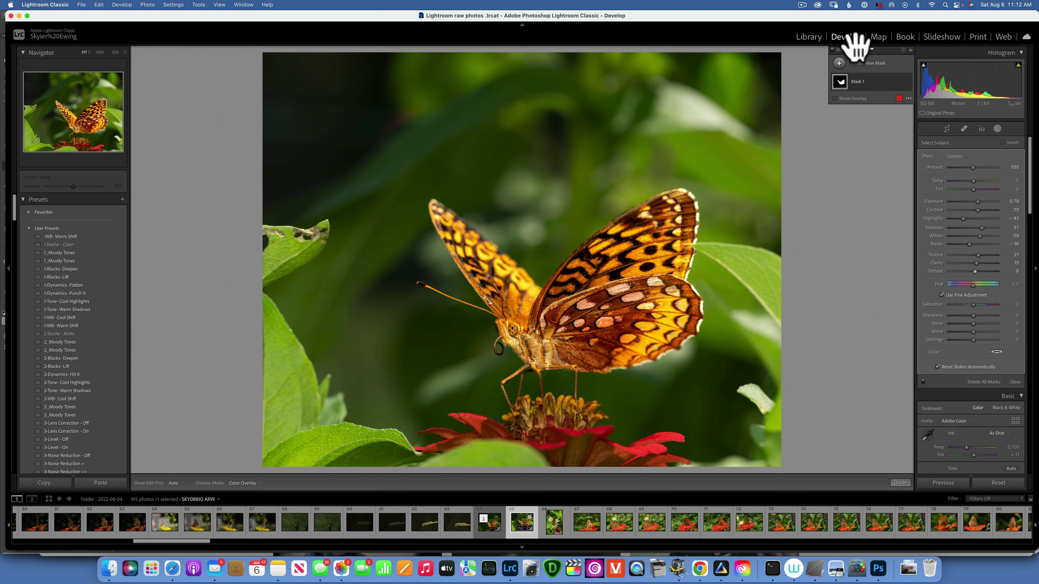
- Create a second Select Subject mask and invert it so it covers the background
click(839, 63)
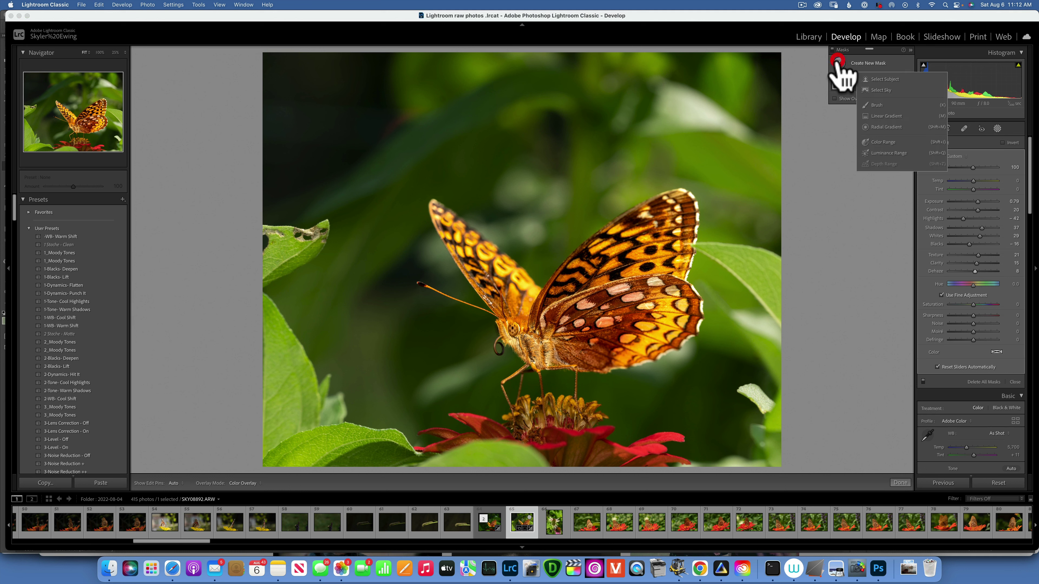
click(888, 79)
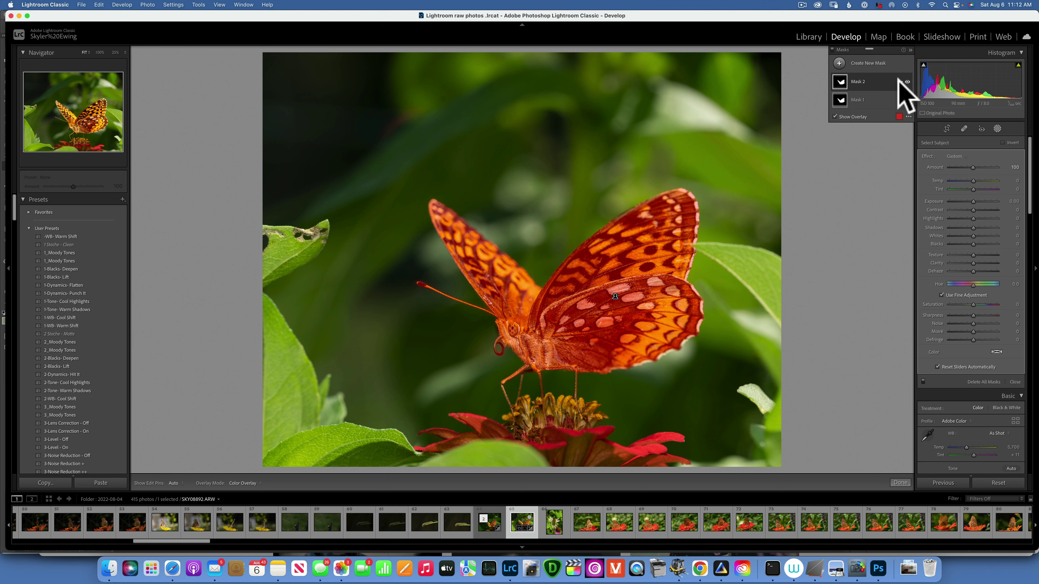
click(899, 81)
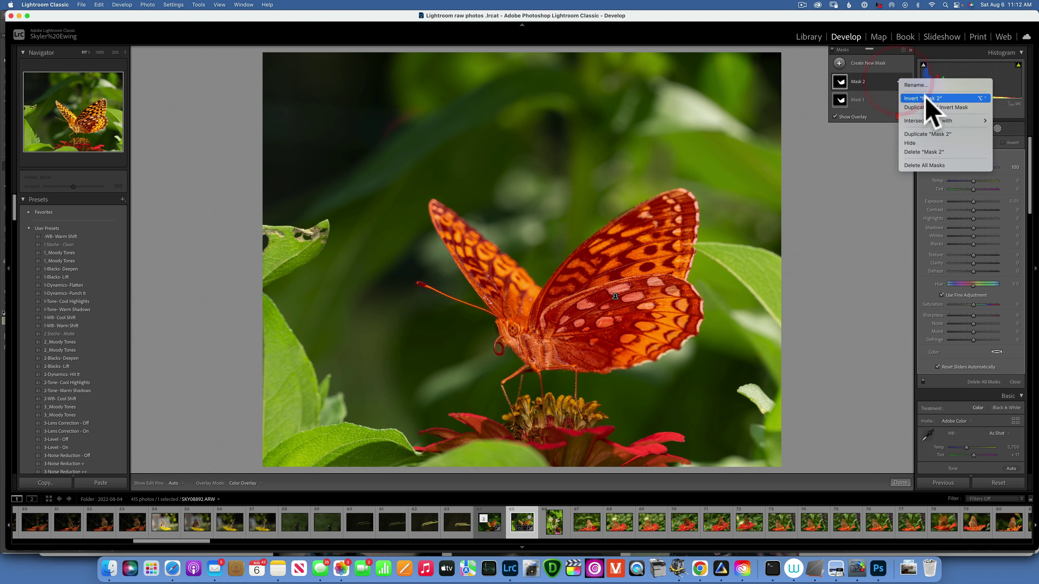
click(922, 98)
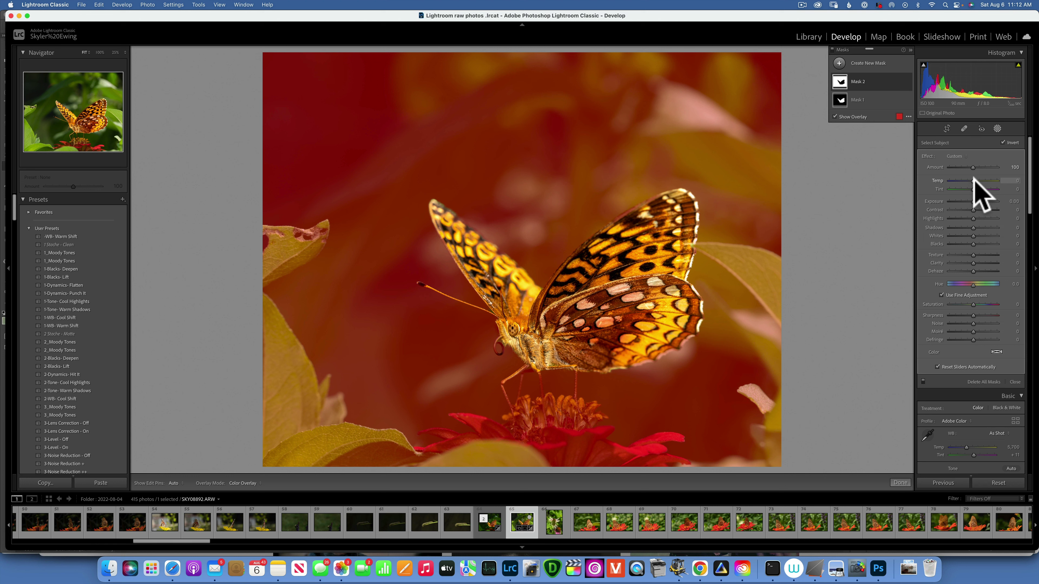
- Cool and green the background by setting Mask 2's Temp to -24 and Tint to -41
drag(974, 181, 971, 180)
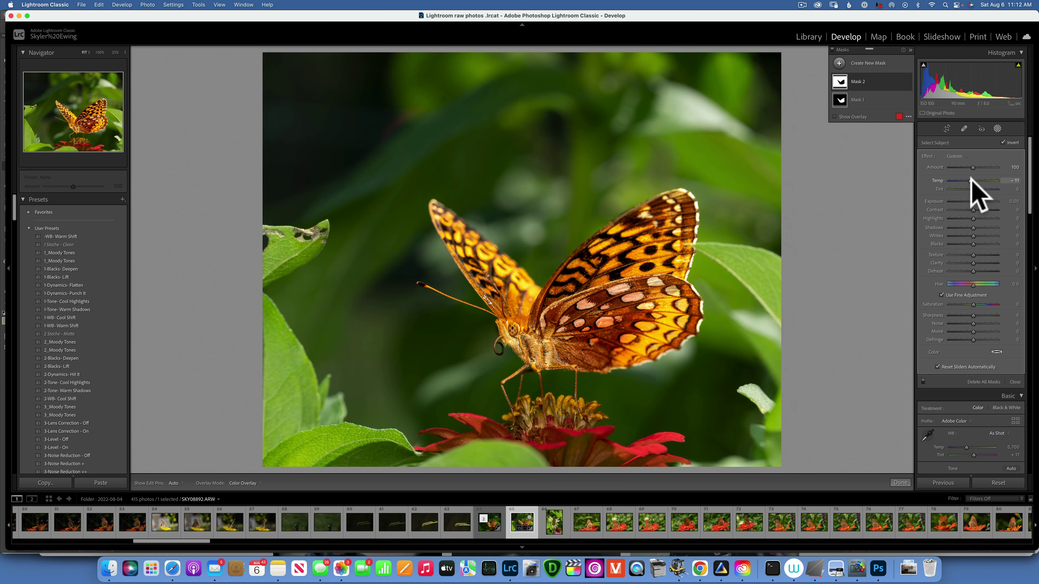
drag(972, 180, 968, 180)
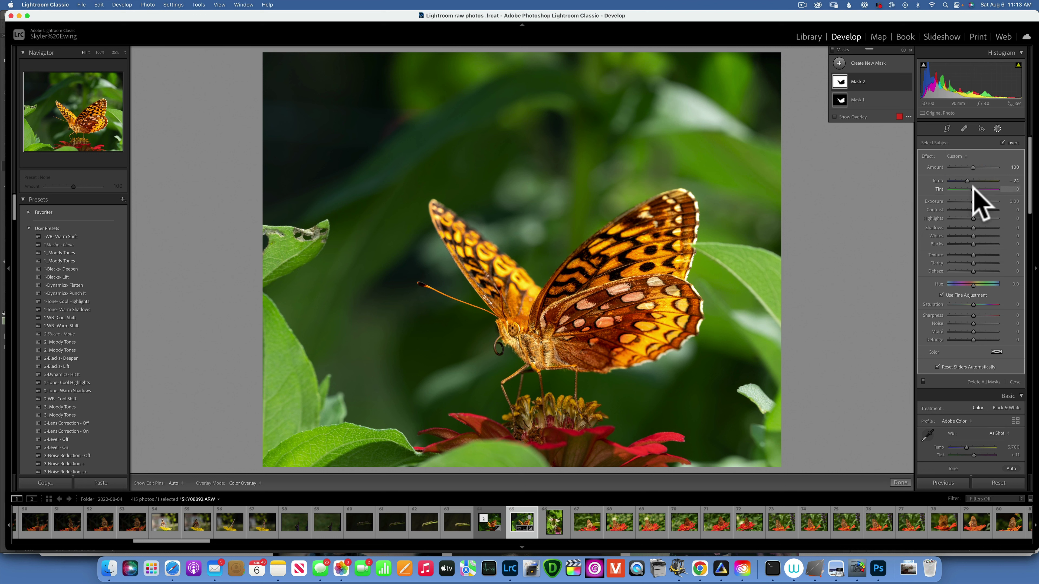
drag(973, 188, 963, 185)
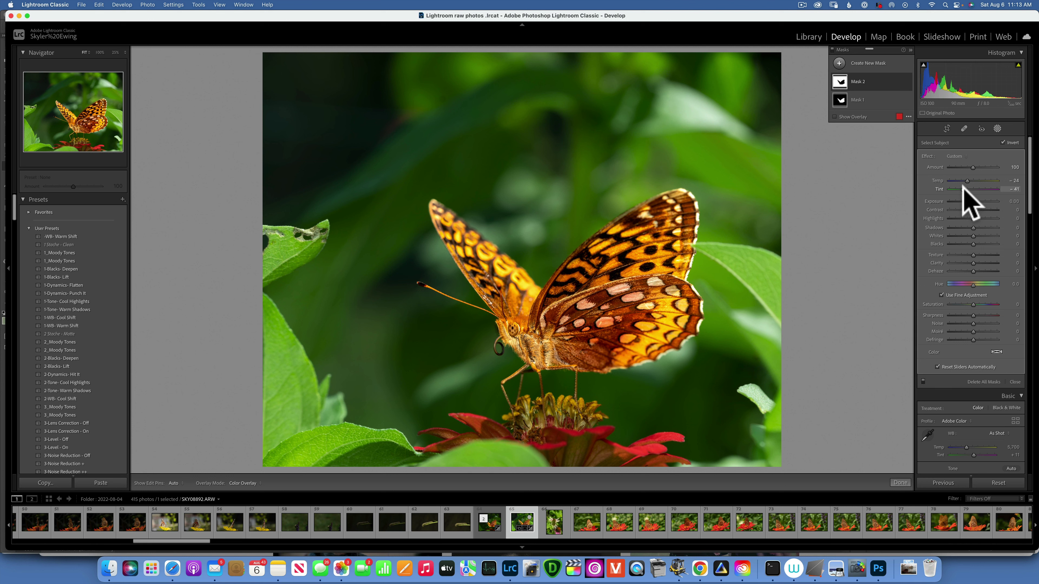
- Compare the photo before and after editing, and with the background mask hidden and shown
key(backslash)
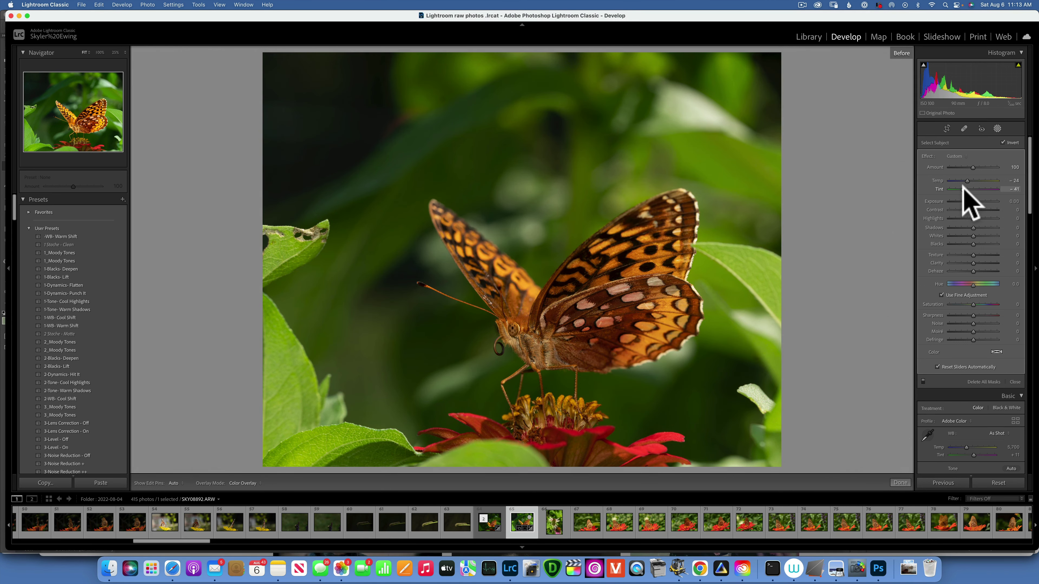
key(backslash)
key(backslash)
key(backslash)
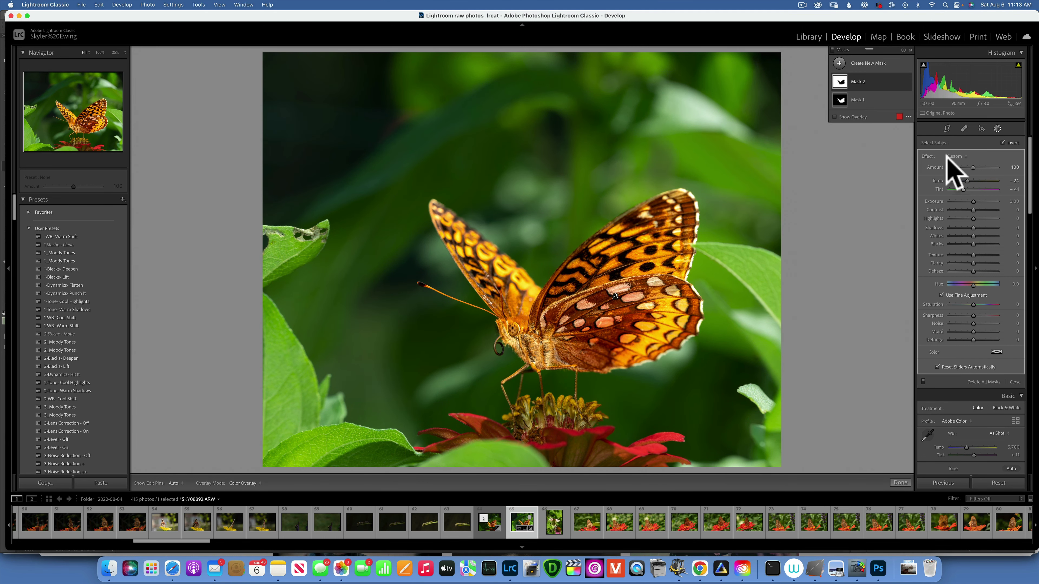
click(907, 81)
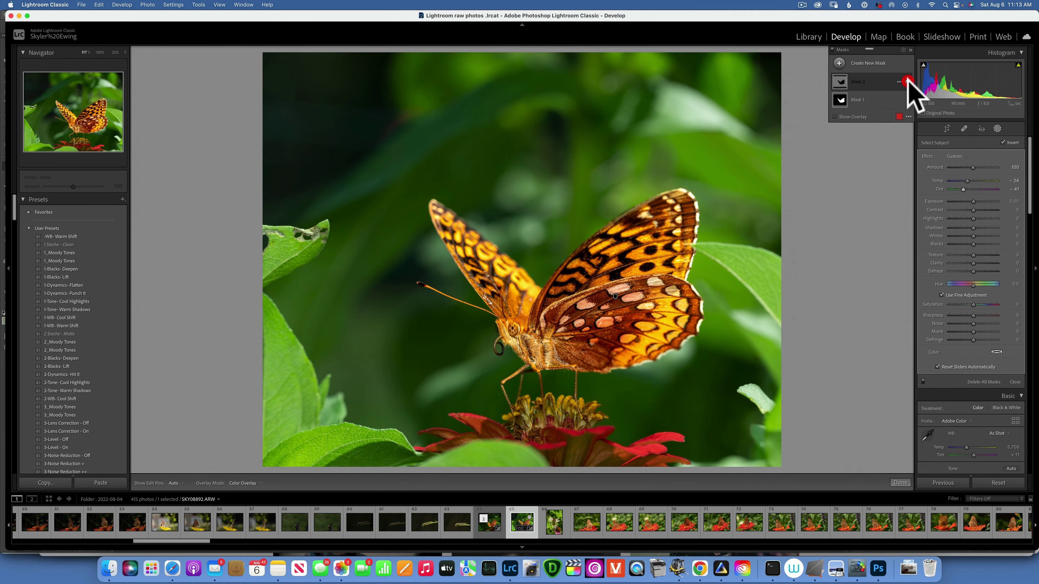
click(906, 81)
click(906, 81)
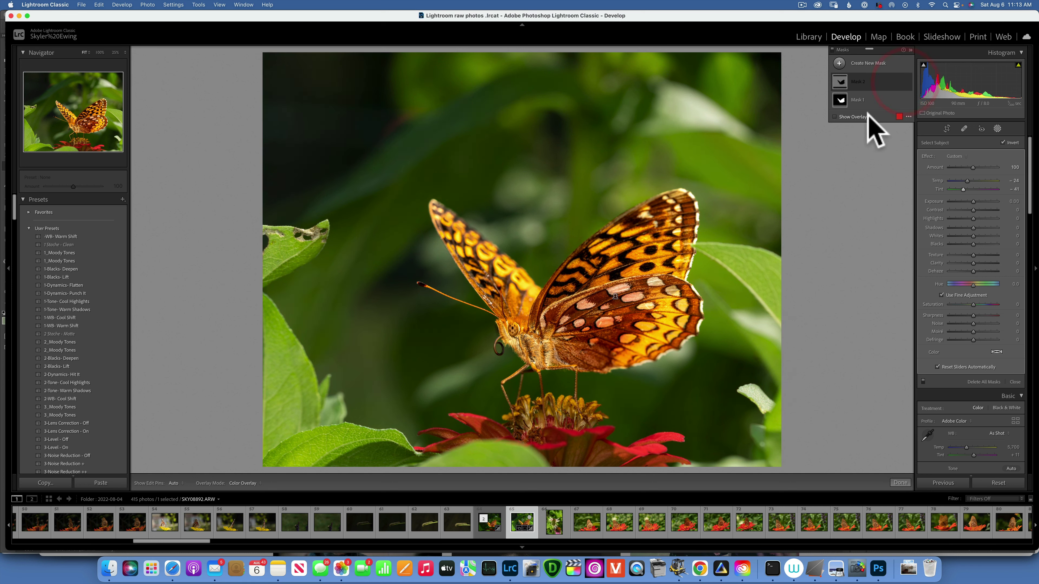
click(907, 81)
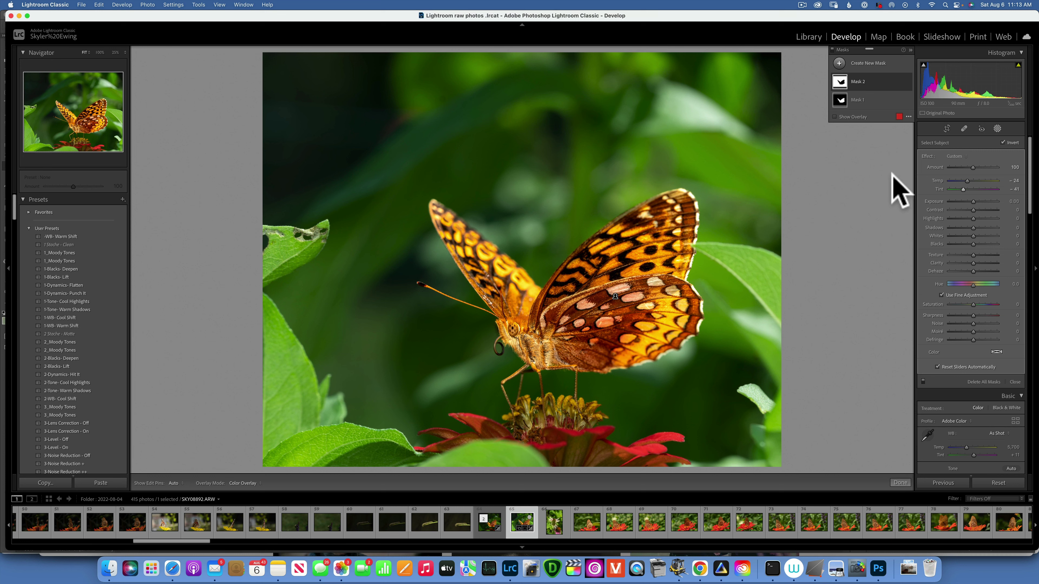
- Set the background mask's Exposure to -0.18, Texture to -17, Clarity to -19 and Dehaze to -19
drag(973, 199, 972, 200)
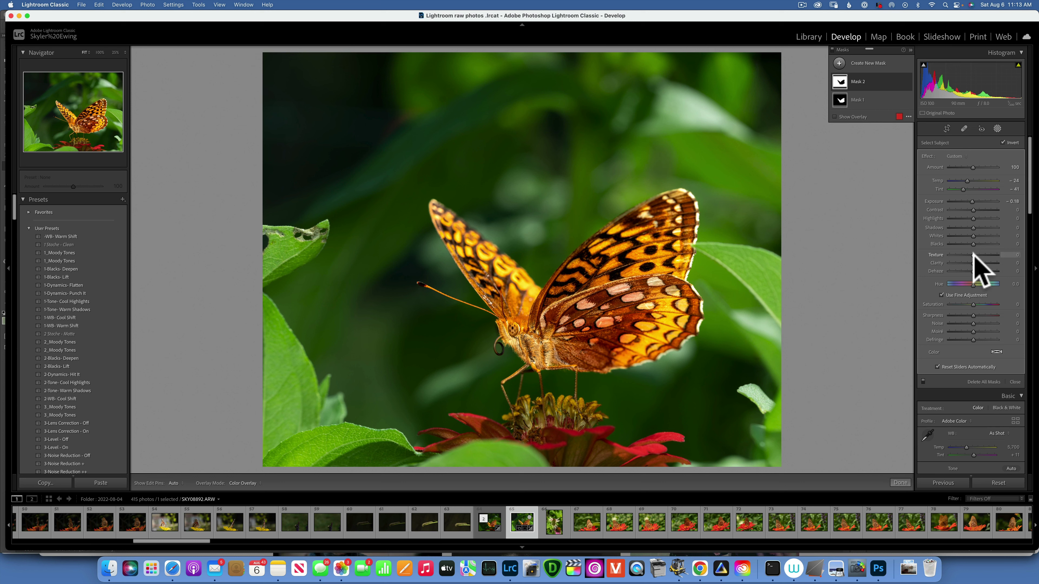
drag(972, 254, 968, 253)
drag(973, 259, 969, 259)
drag(974, 270, 969, 271)
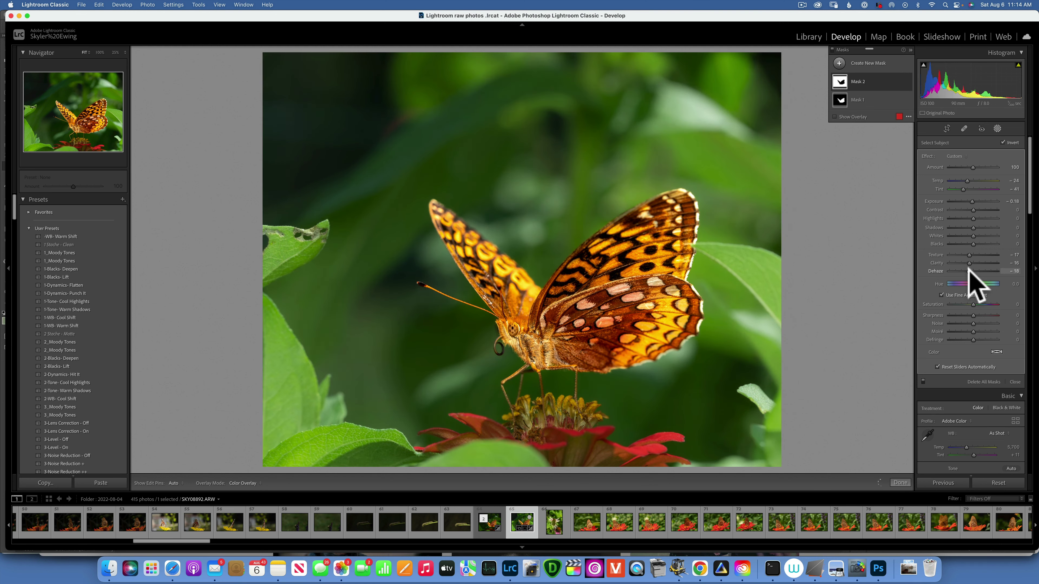
click(970, 271)
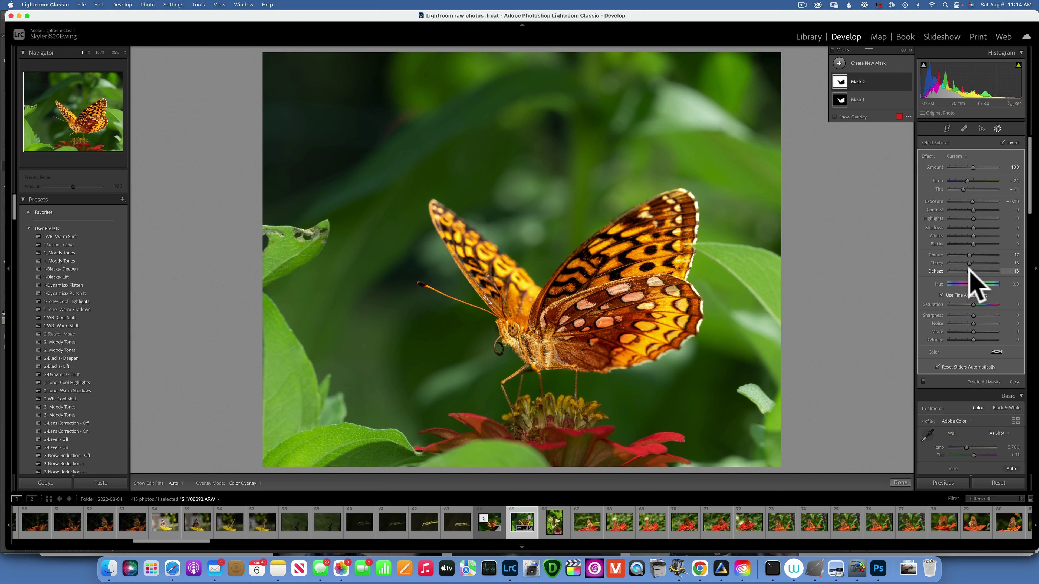
- Check the photo with Mask 2 hidden and shown, inspect its coverage, and expand the mask's components
click(906, 81)
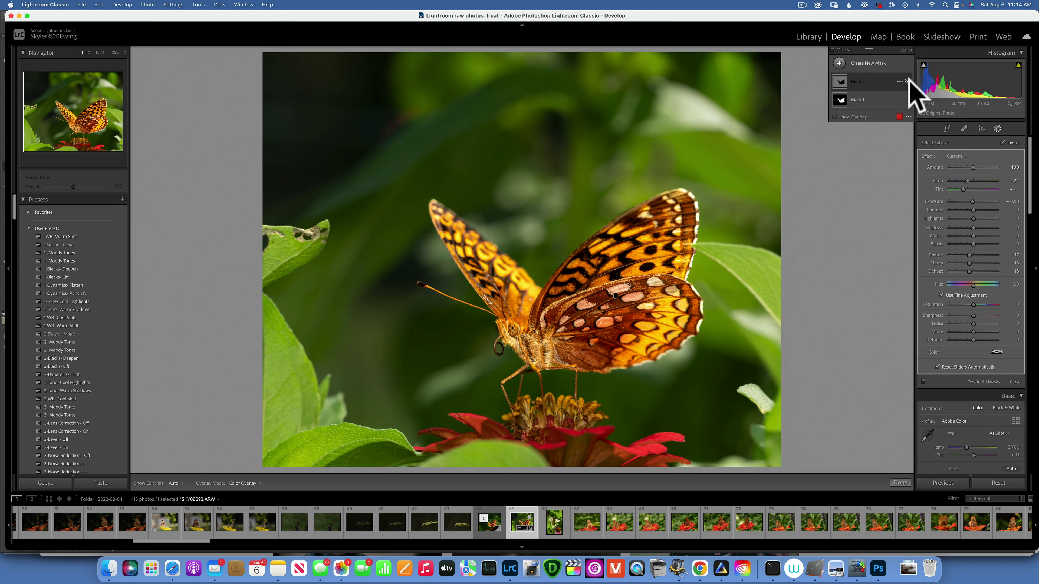
click(907, 81)
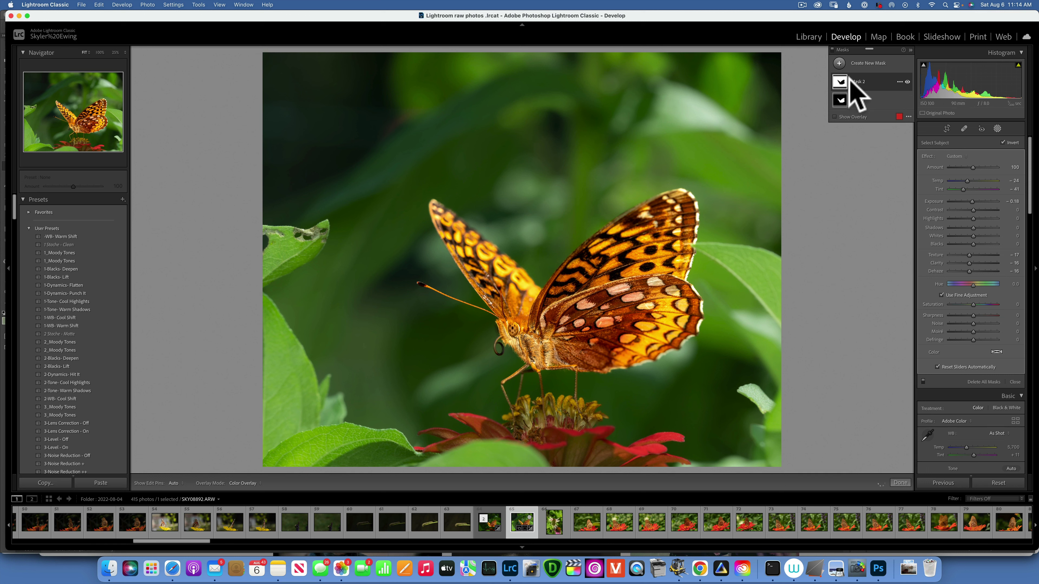
mouse_move(841, 81)
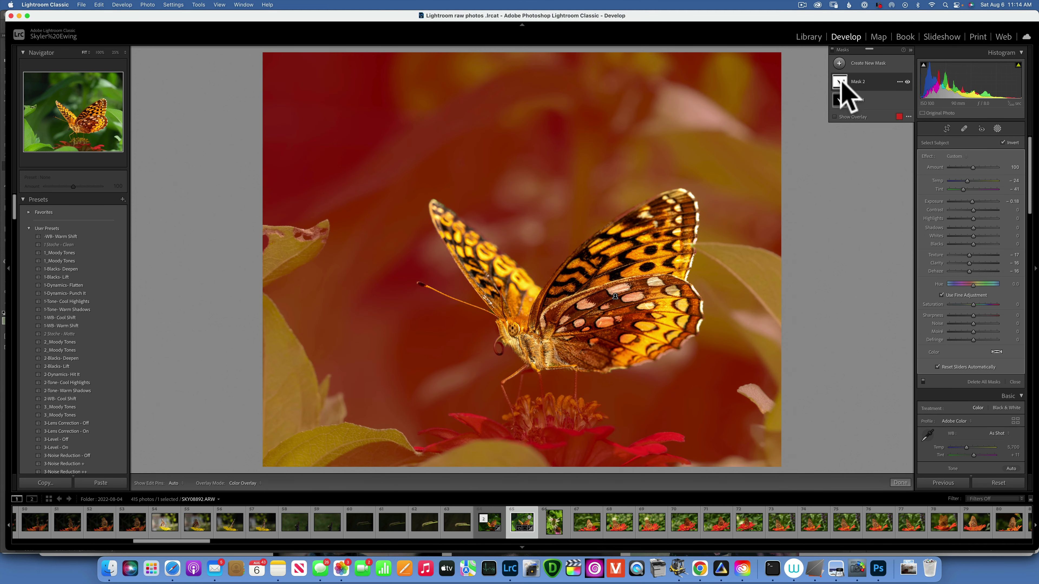
click(855, 81)
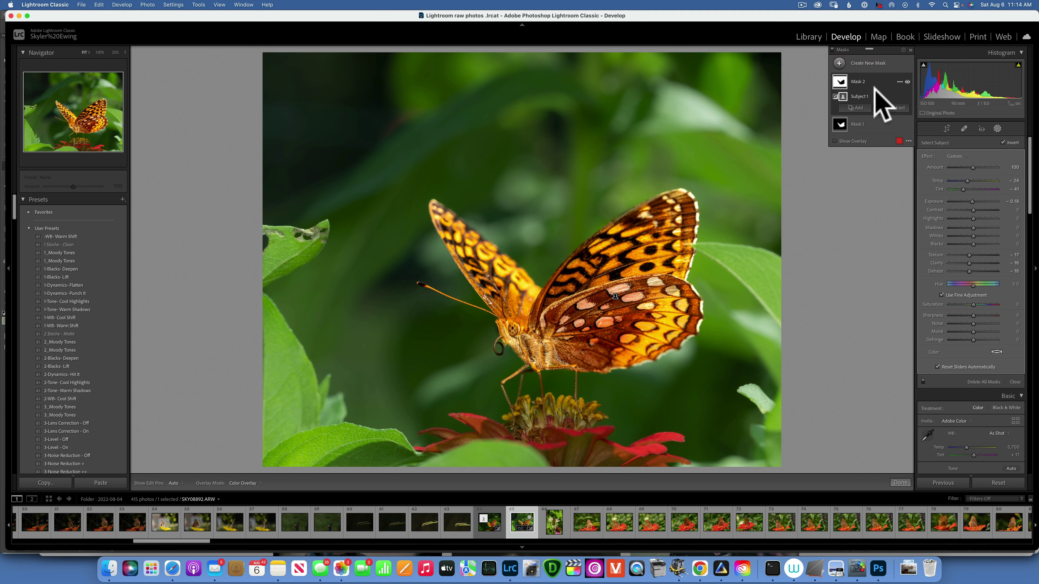
- Subtract a brush from Mask 2 and paint over the red flower beneath the butterfly to remove the background effect there
click(900, 110)
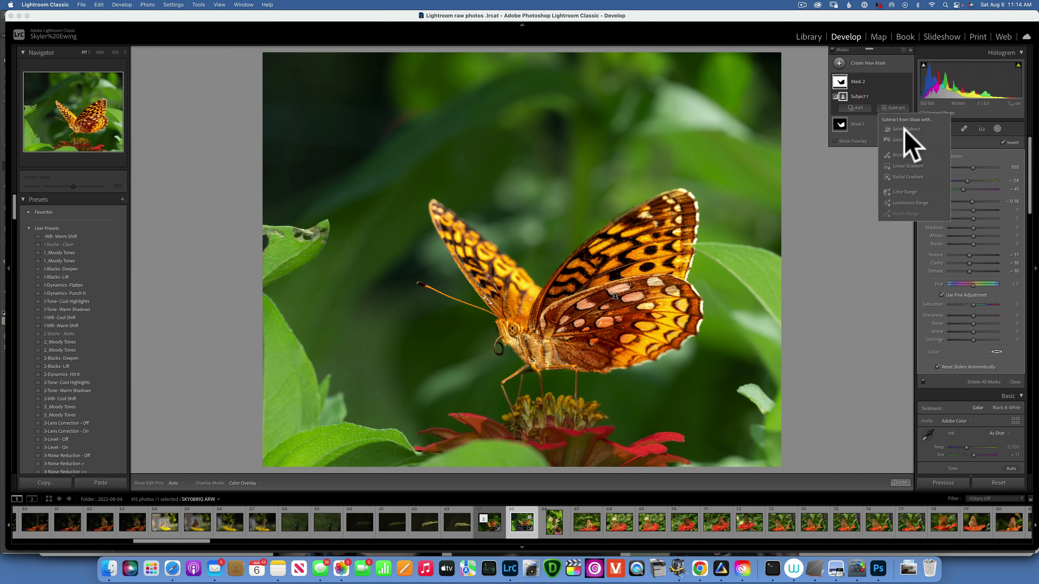
click(899, 155)
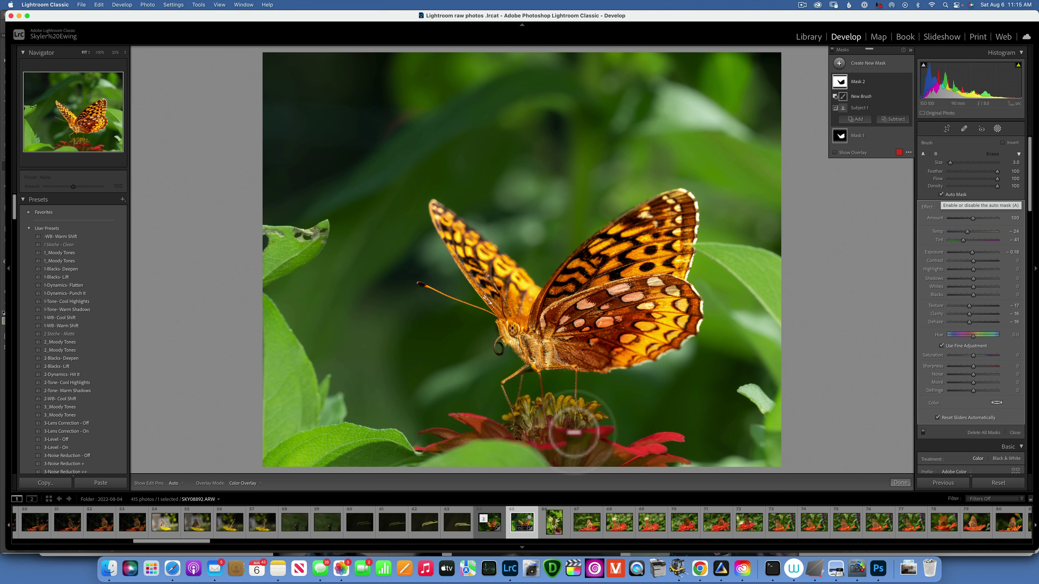
key(h)
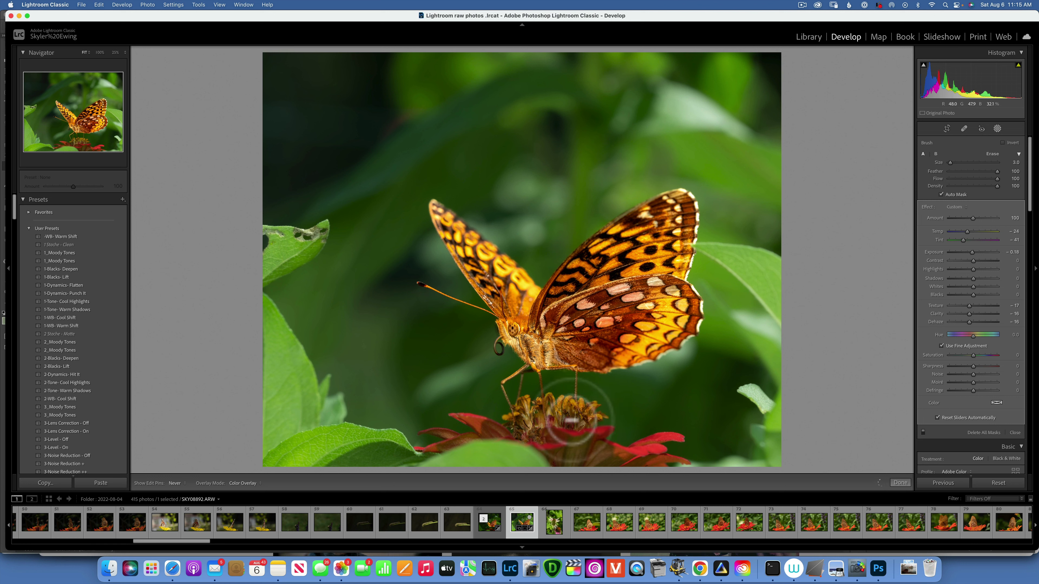
key(h)
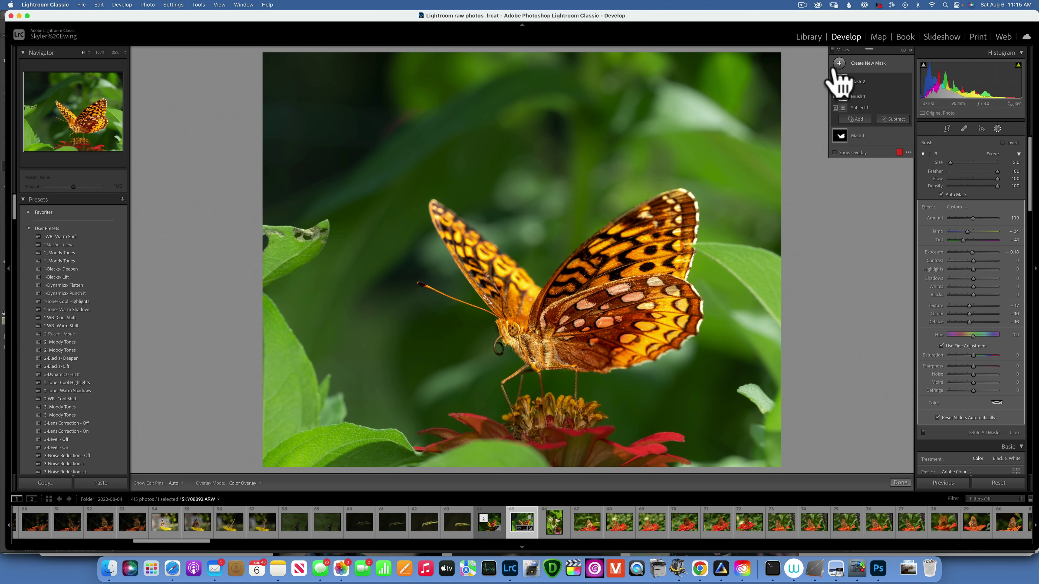
- Create a new radial gradient mask around the butterfly and move it so it is centred on the wings
click(839, 63)
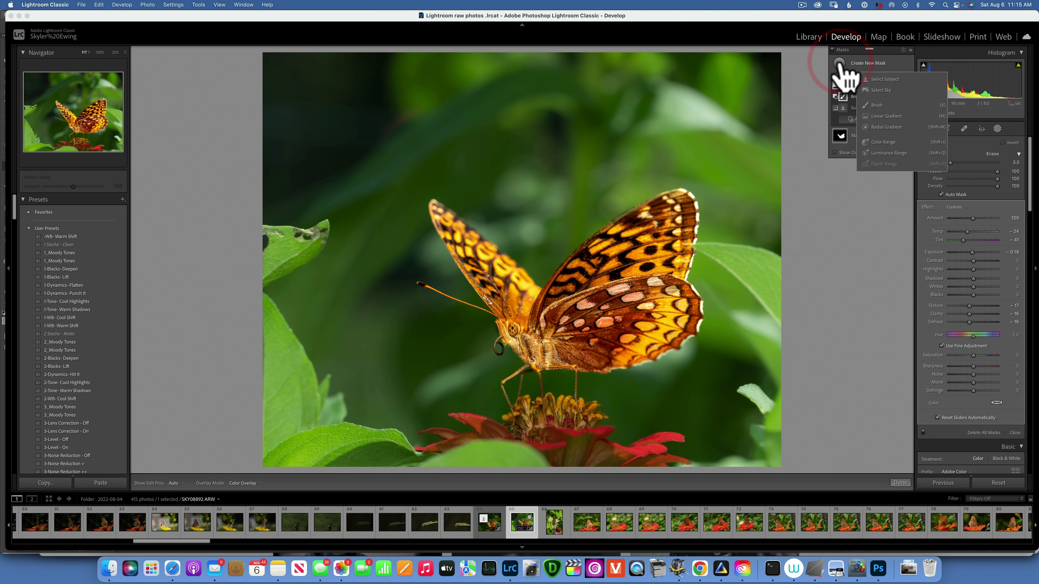
click(899, 127)
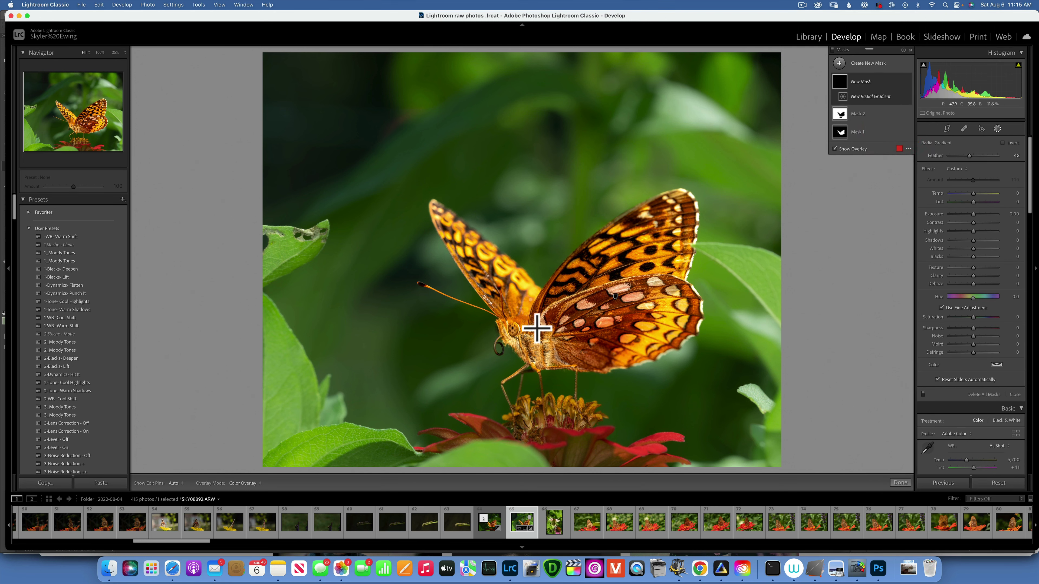
mouse_move(539, 328)
mouse_down()
mouse_move(664, 400)
mouse_move(687, 455)
mouse_move(757, 507)
mouse_up()
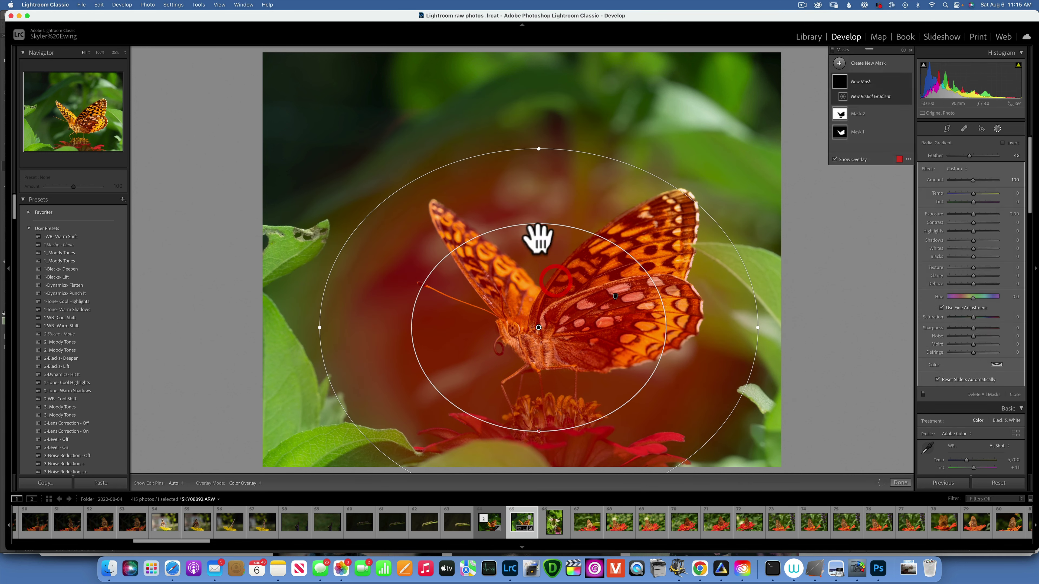
drag(558, 299, 592, 269)
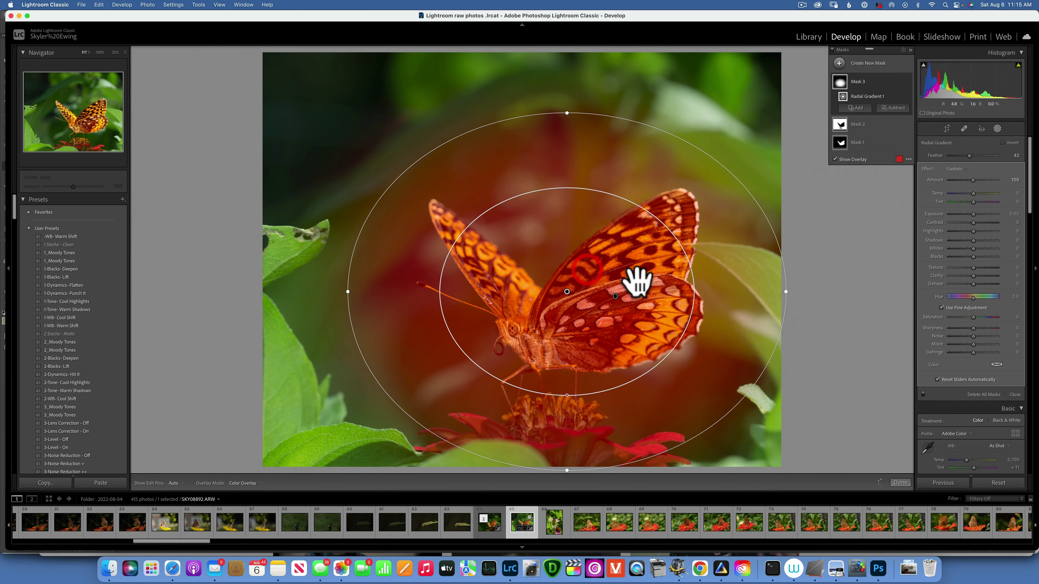
- Adjust the radial gradient's width, height and position so the ellipse fits around the butterfly and the flower
drag(348, 292, 324, 291)
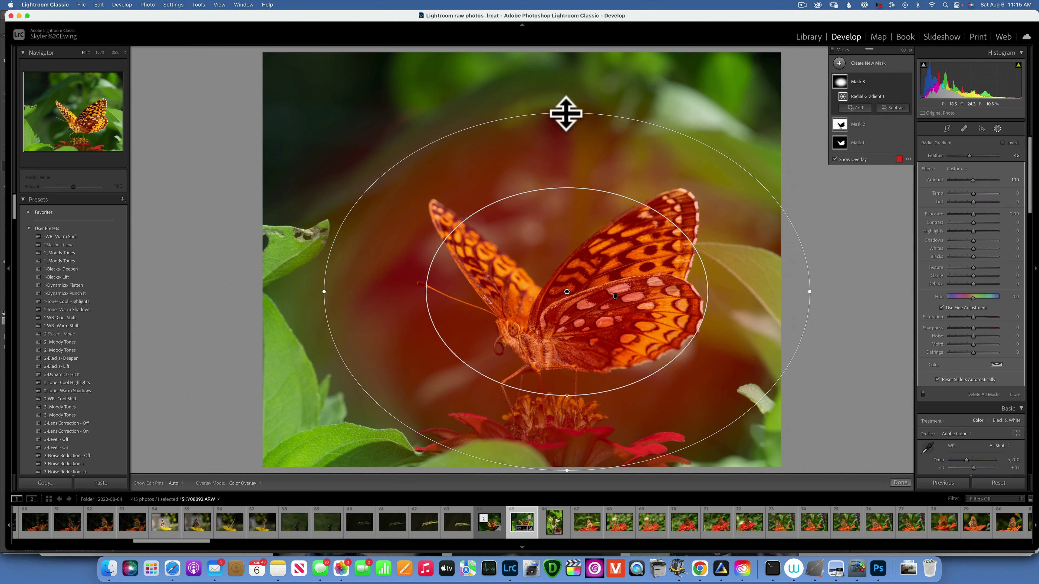
drag(567, 114, 567, 88)
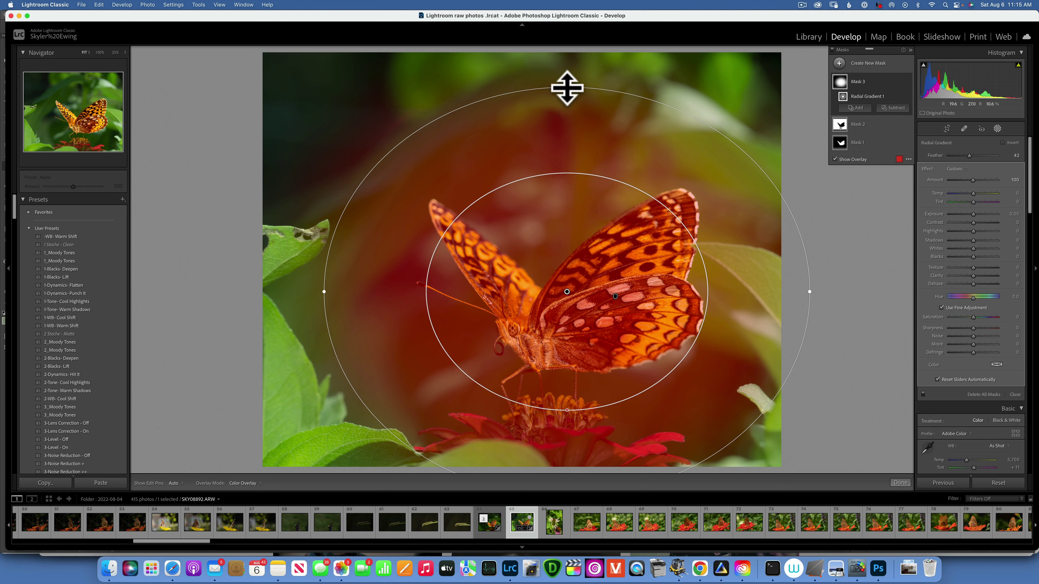
drag(567, 87, 567, 125)
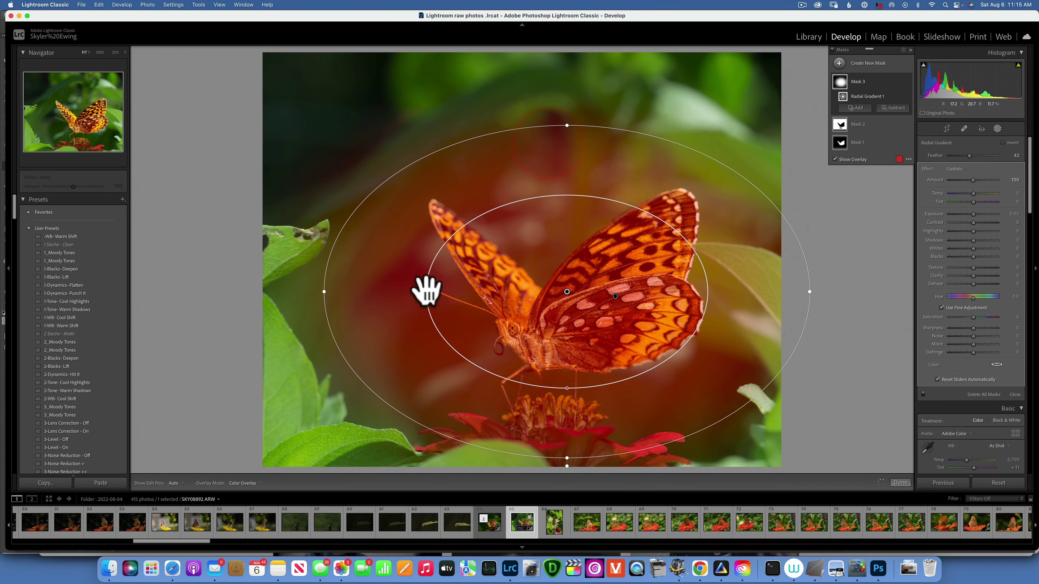
mouse_move(424, 289)
mouse_down()
mouse_move(440, 292)
mouse_move(427, 288)
mouse_up()
drag(326, 291, 360, 291)
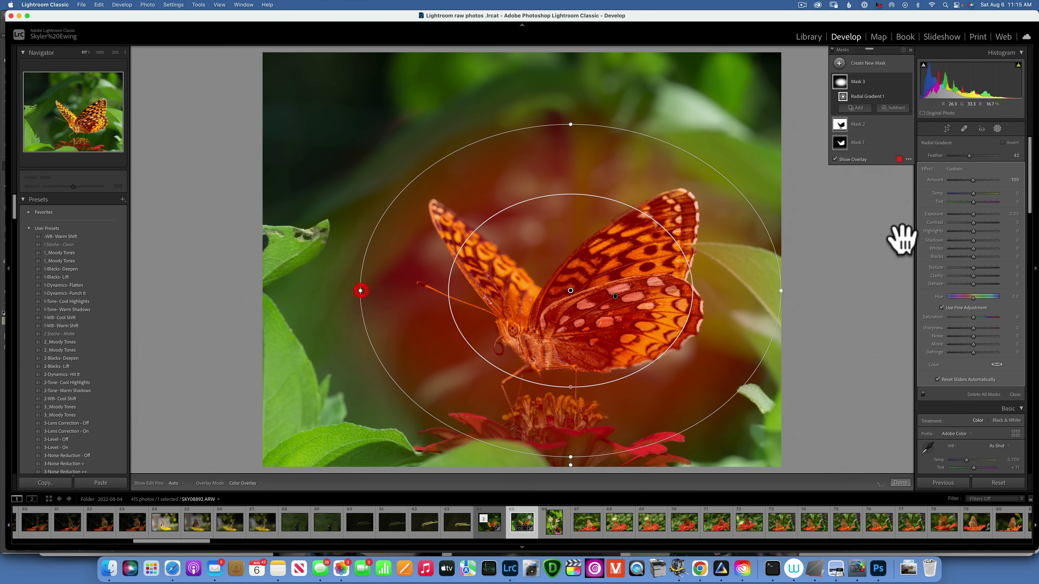
- Invert Mask 3 so the radial gradient affects the area outside the ellipse
click(858, 78)
click(858, 82)
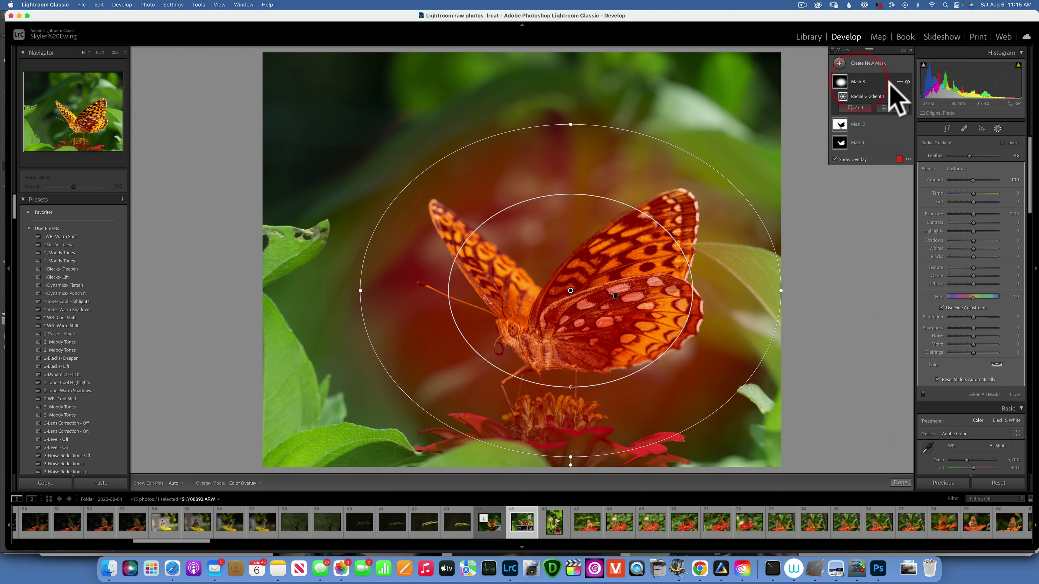
click(900, 81)
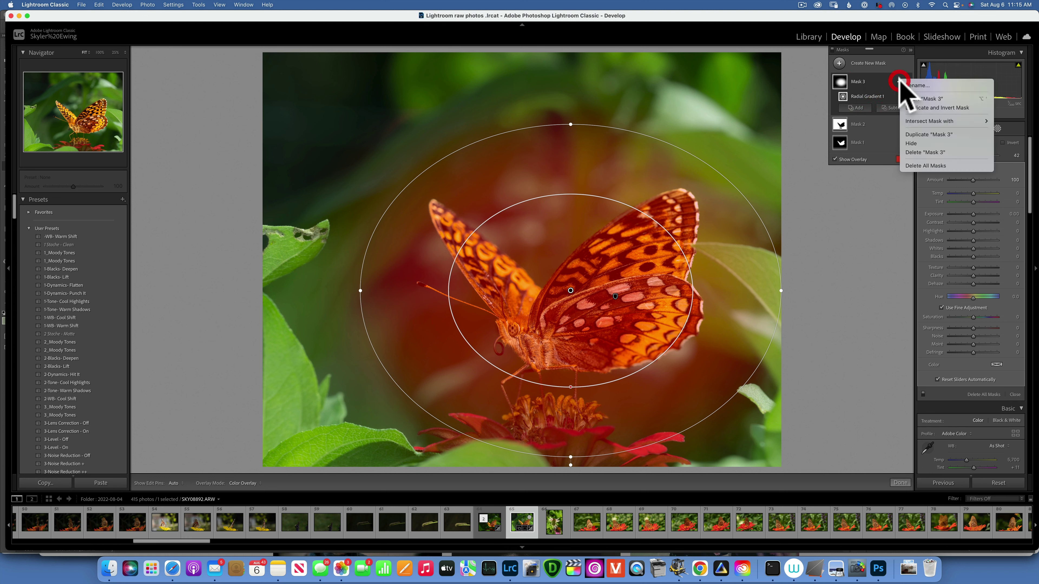
click(923, 98)
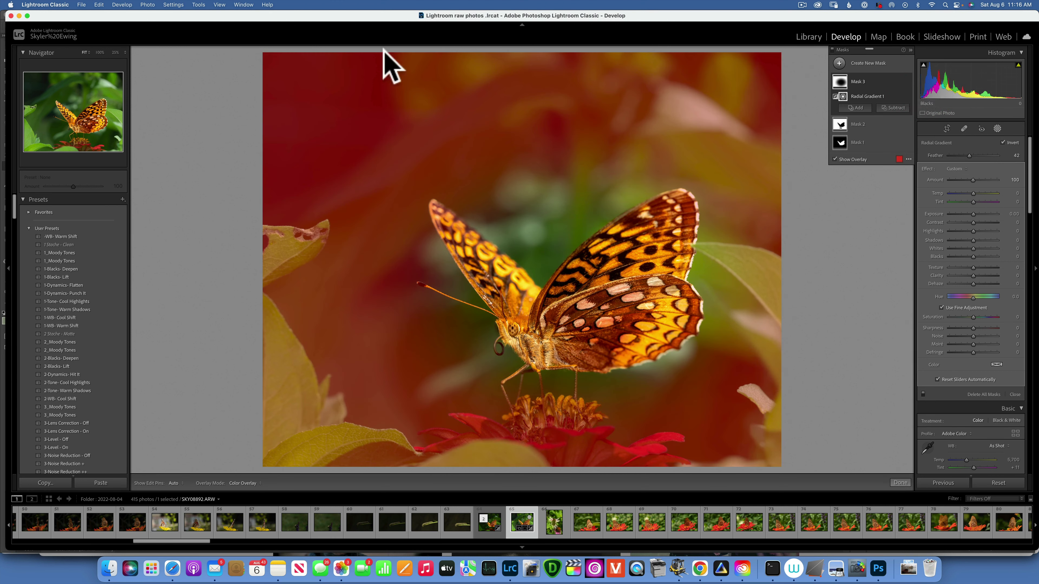
- Darken the surroundings by setting Mask 3's Exposure to -1.20, and compare the photo with the mask hidden and shown
mouse_move(528, 239)
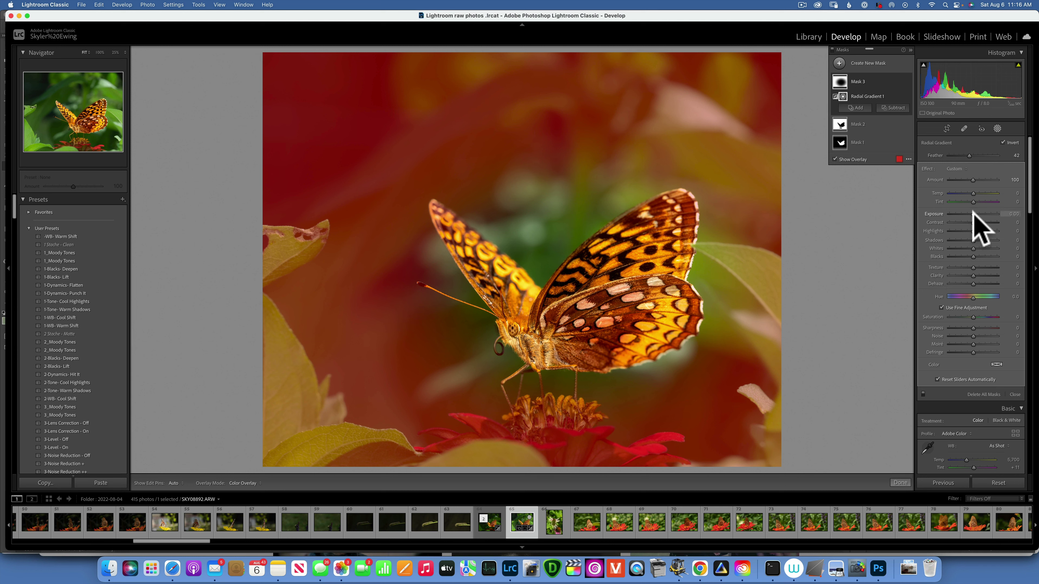
drag(974, 214, 965, 214)
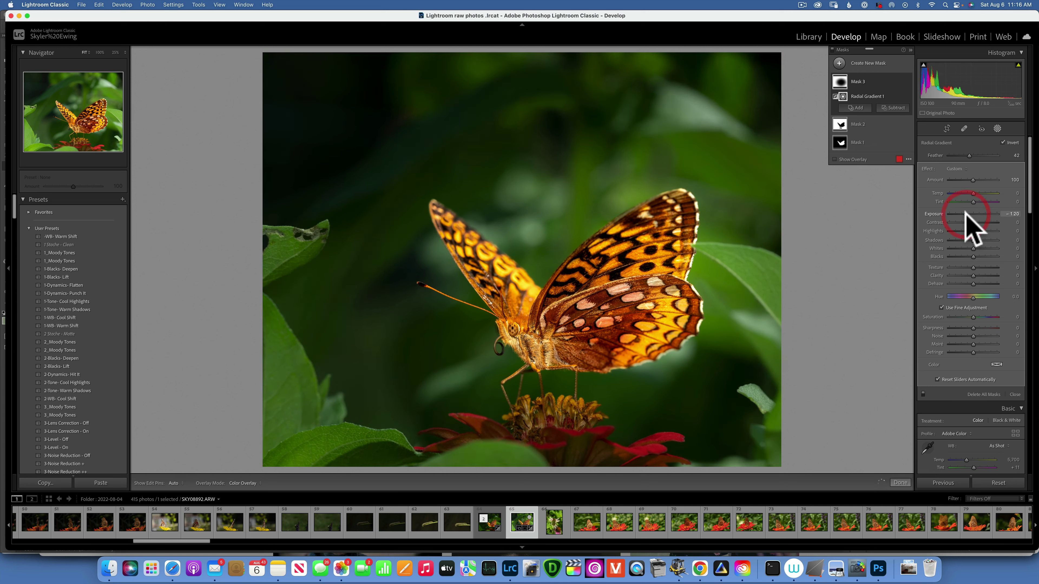
mouse_move(529, 267)
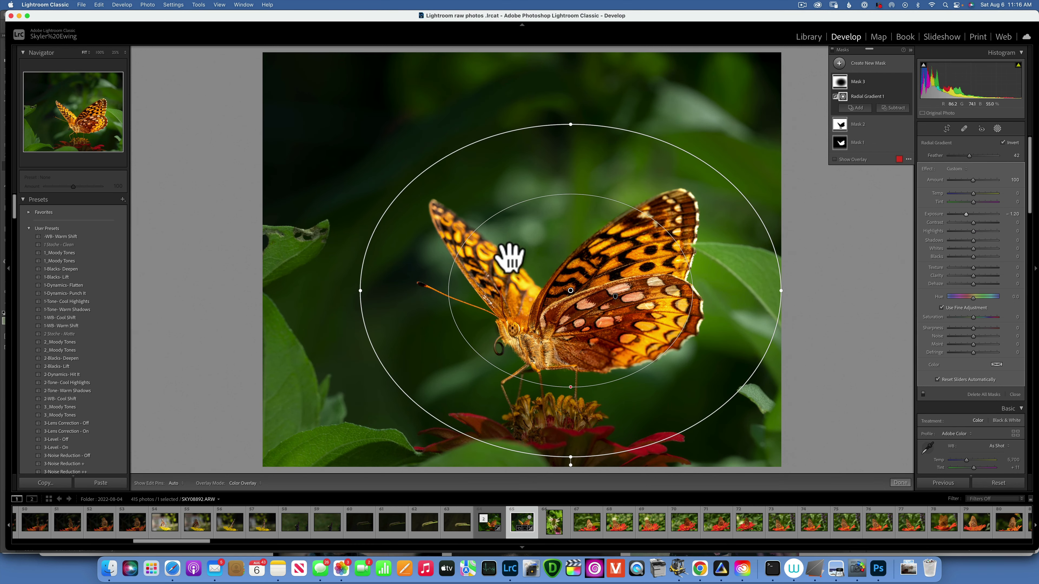
click(907, 81)
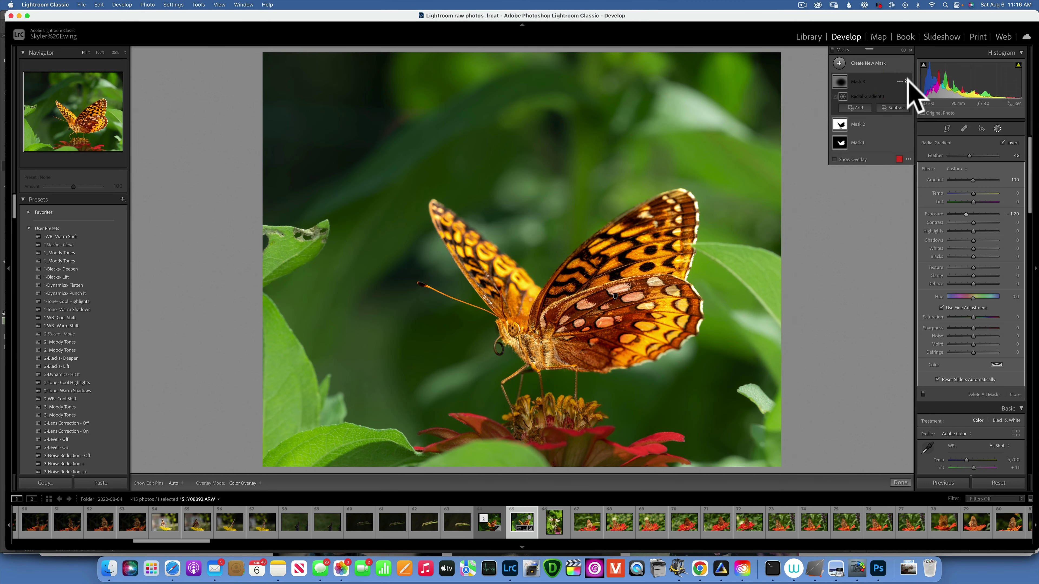
click(907, 81)
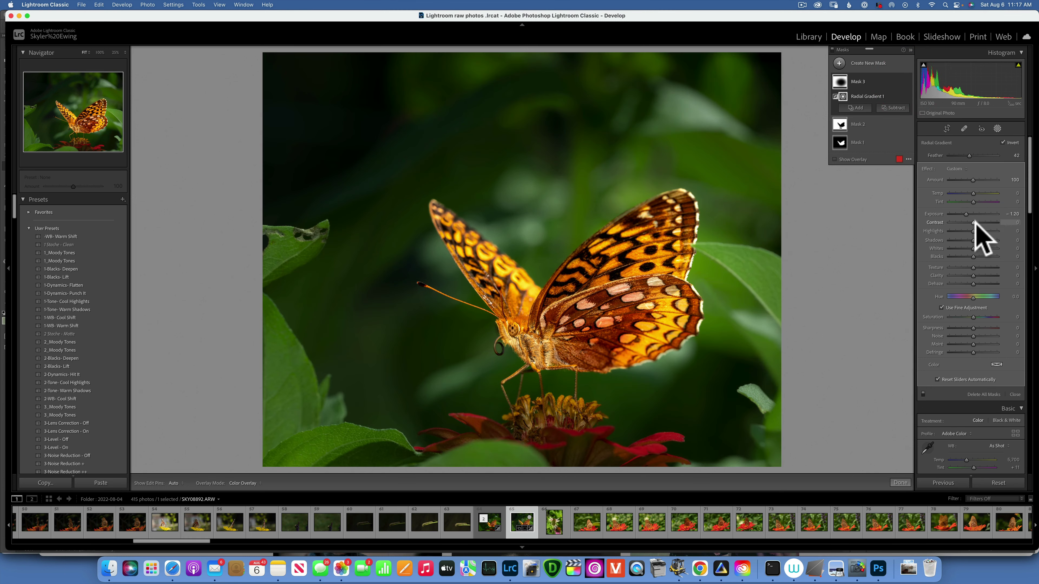
- Set Mask 3's Highlights to -39 and Blacks to 17
drag(973, 231, 964, 230)
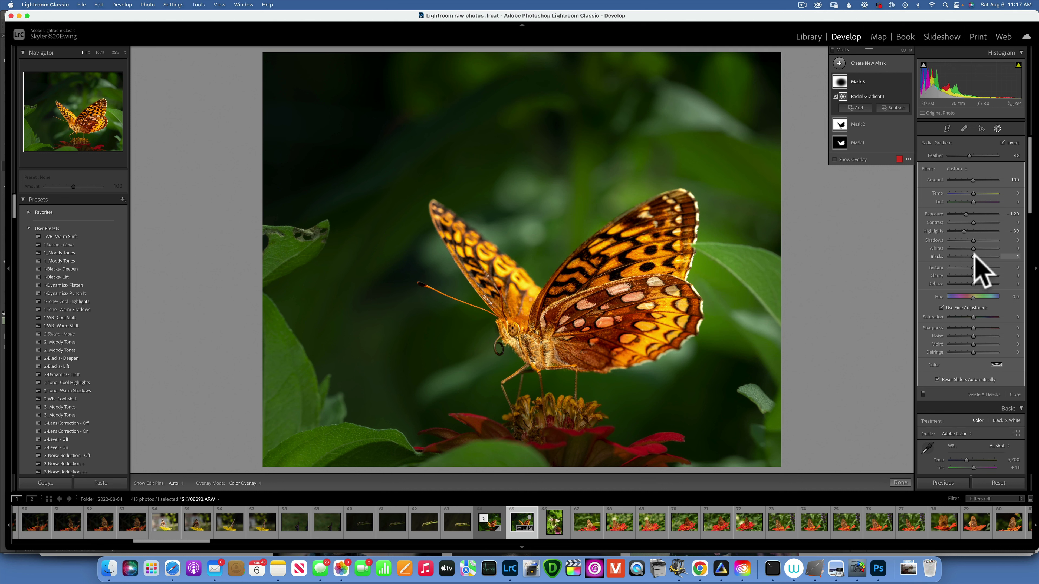
drag(973, 256, 991, 256)
mouse_move(980, 254)
mouse_down()
mouse_move(995, 255)
mouse_move(963, 254)
mouse_move(978, 255)
mouse_up()
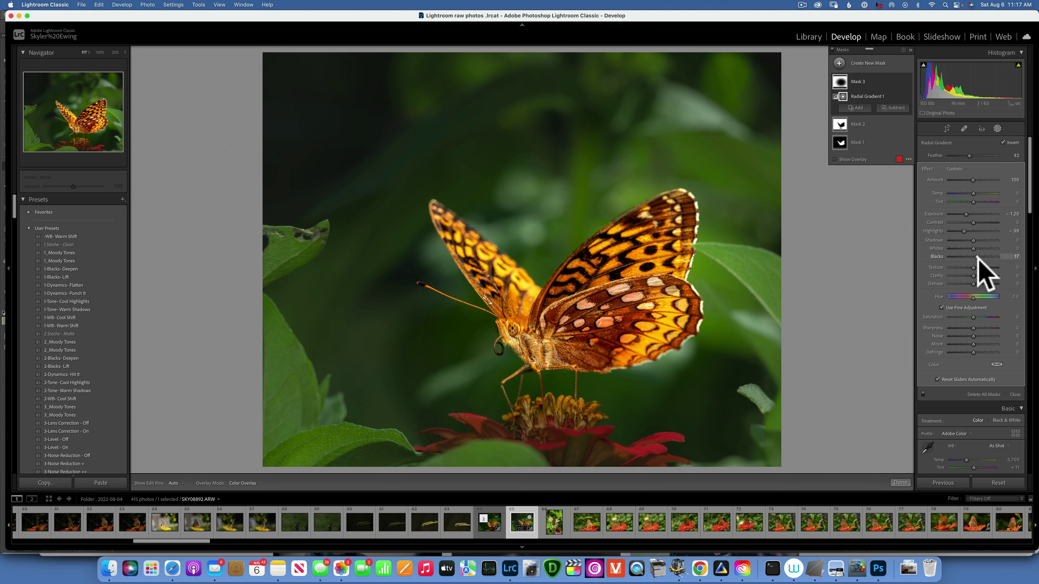
- Compare the butterfly photo before and after all the edits, and inspect the radial gradient's coverage
key(backslash)
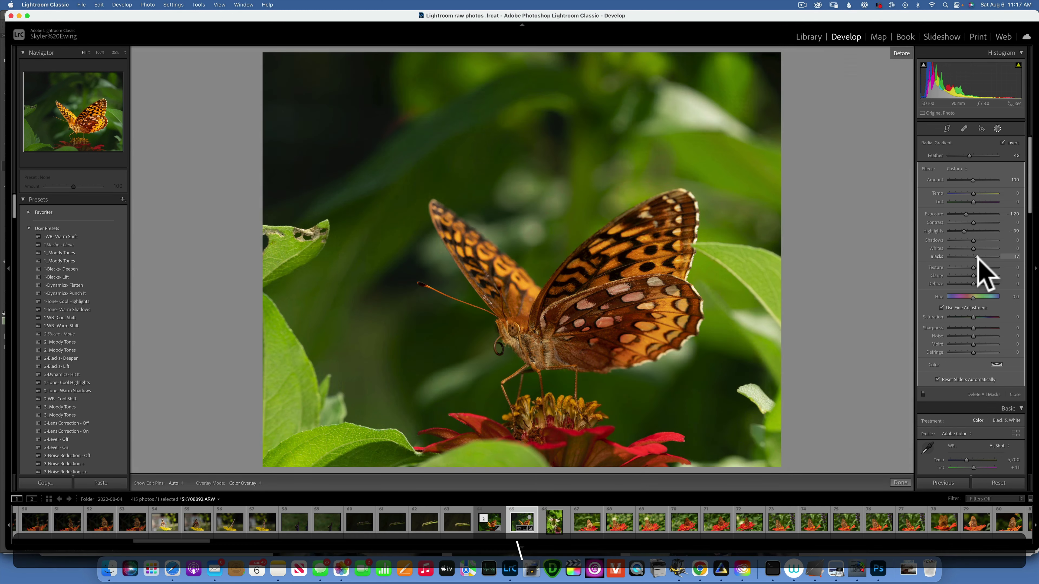
key(backslash)
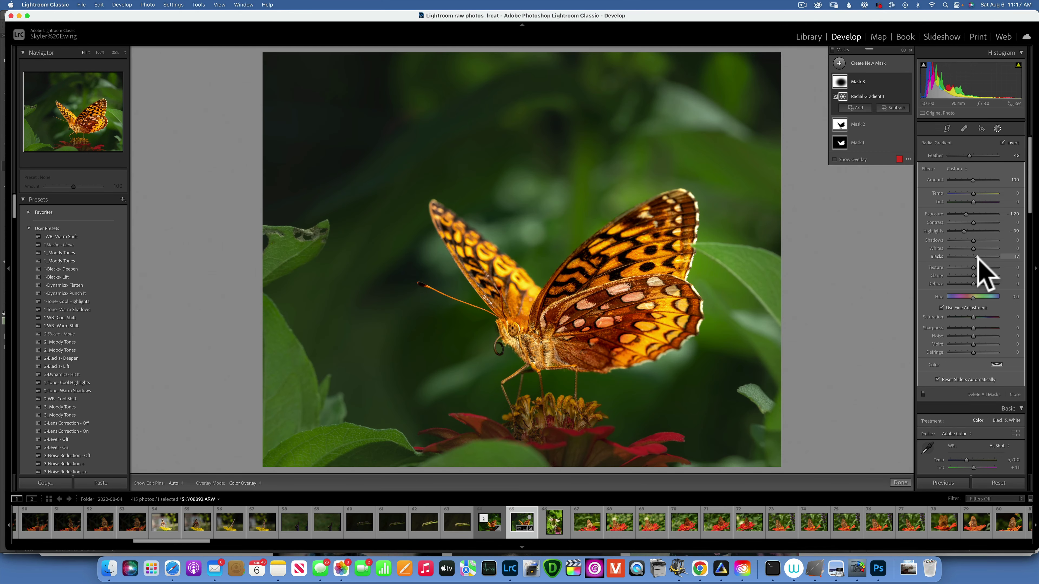
key(backslash)
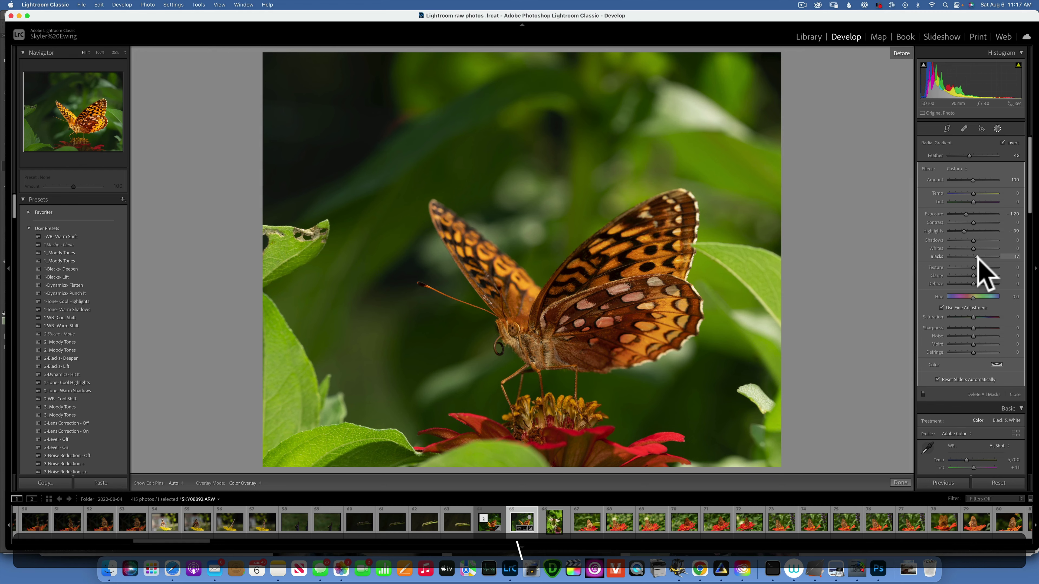
key(backslash)
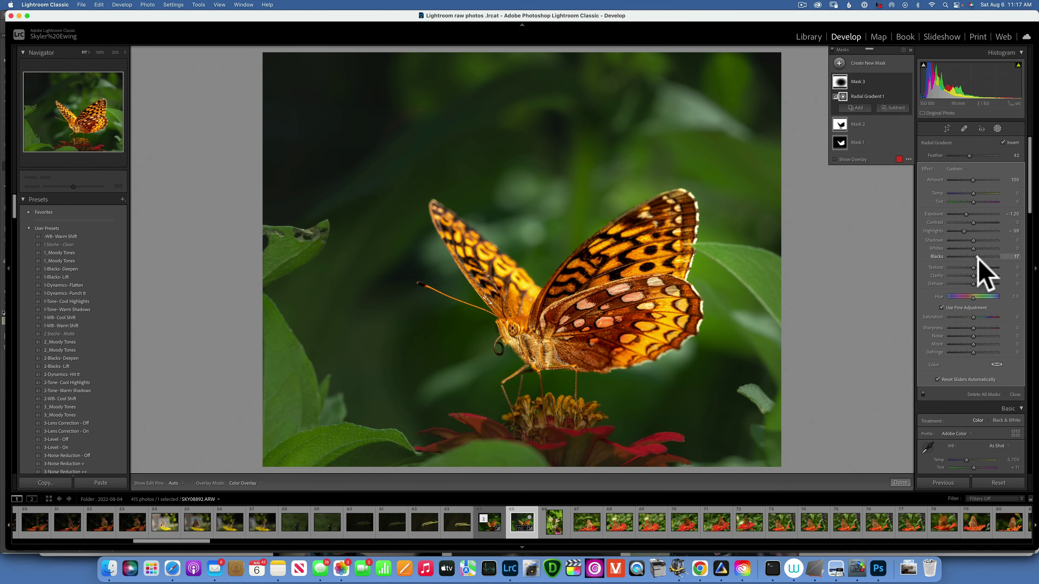
mouse_move(586, 243)
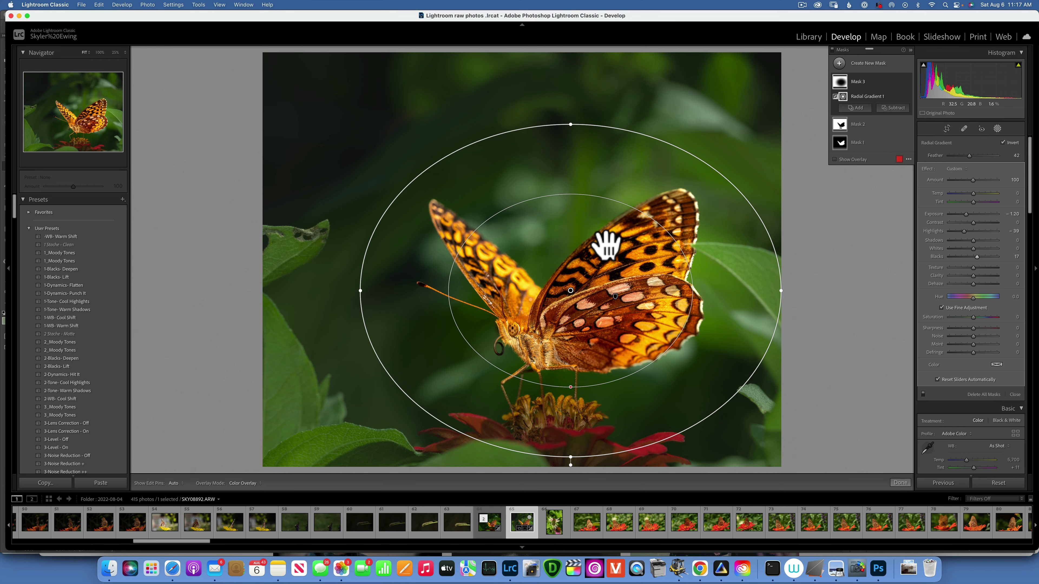
- Open the edited photo in Photoshop and duplicate its Background layer
key(super+e)
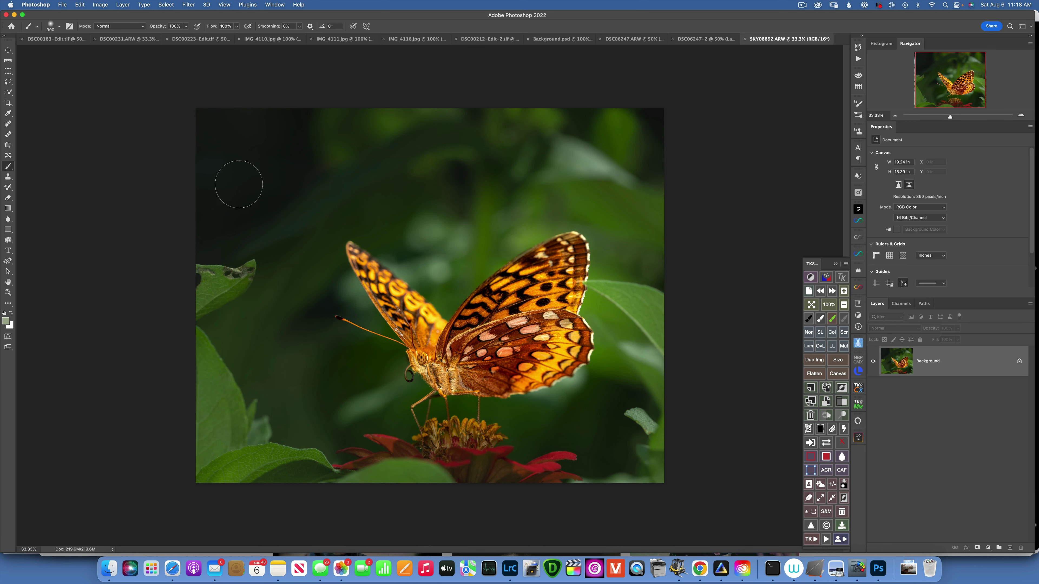
key(super+j)
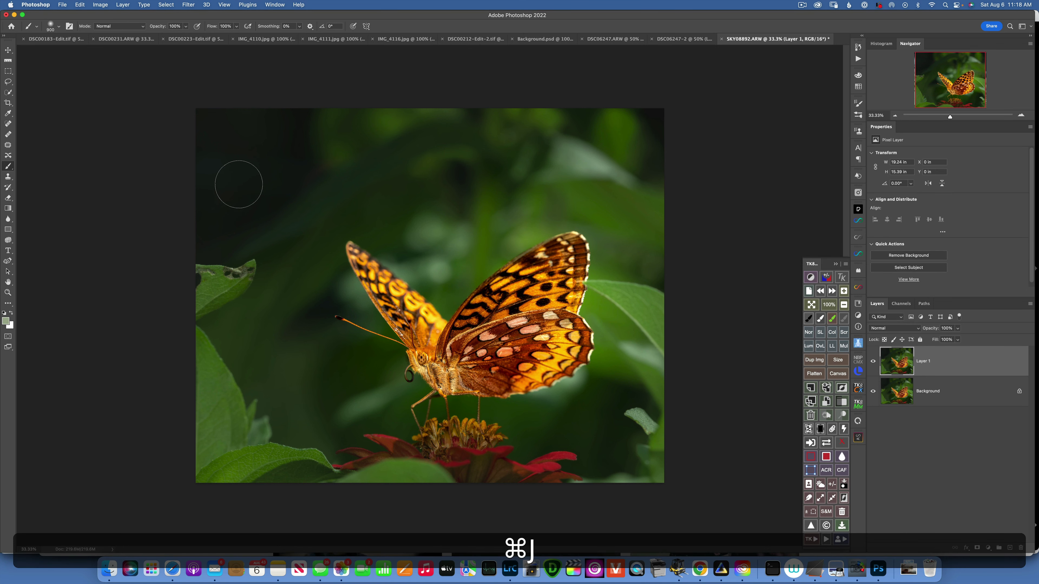
- Apply the High Pass filter to the duplicated layer with a radius of 2.0 pixels, previewing the detail around the butterfly's head
click(191, 6)
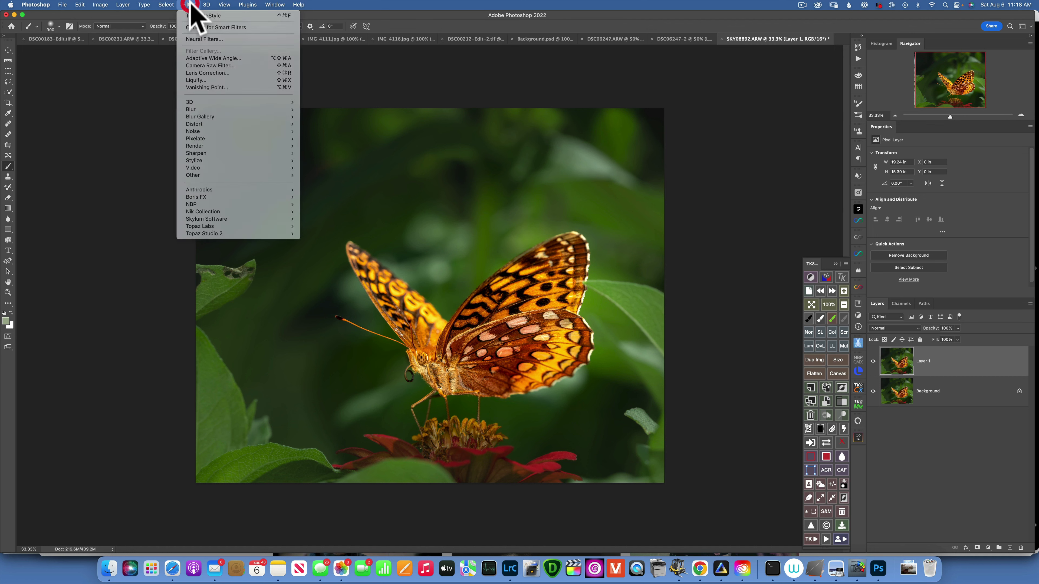
mouse_move(201, 174)
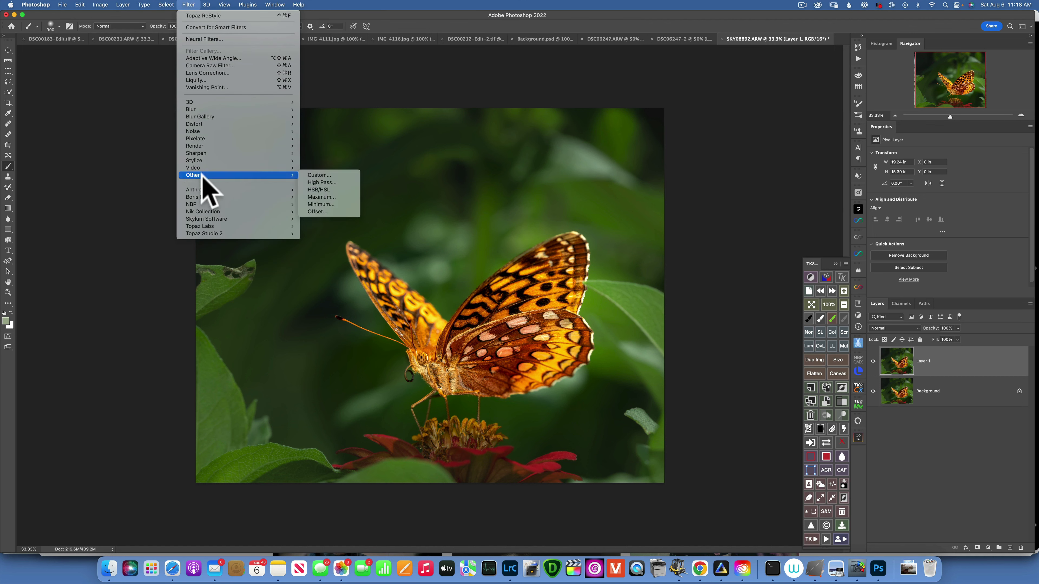
click(319, 183)
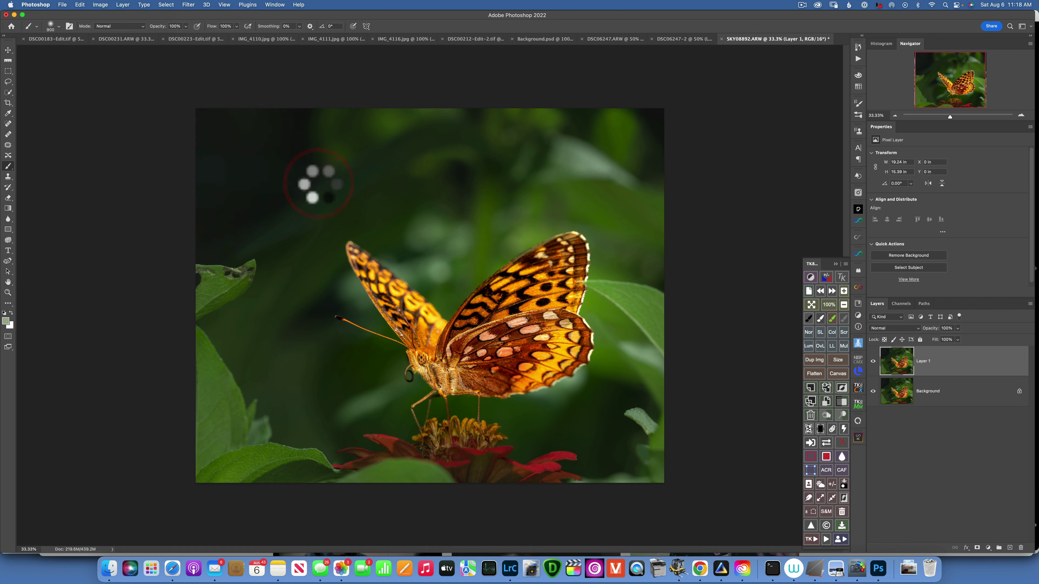
click(420, 352)
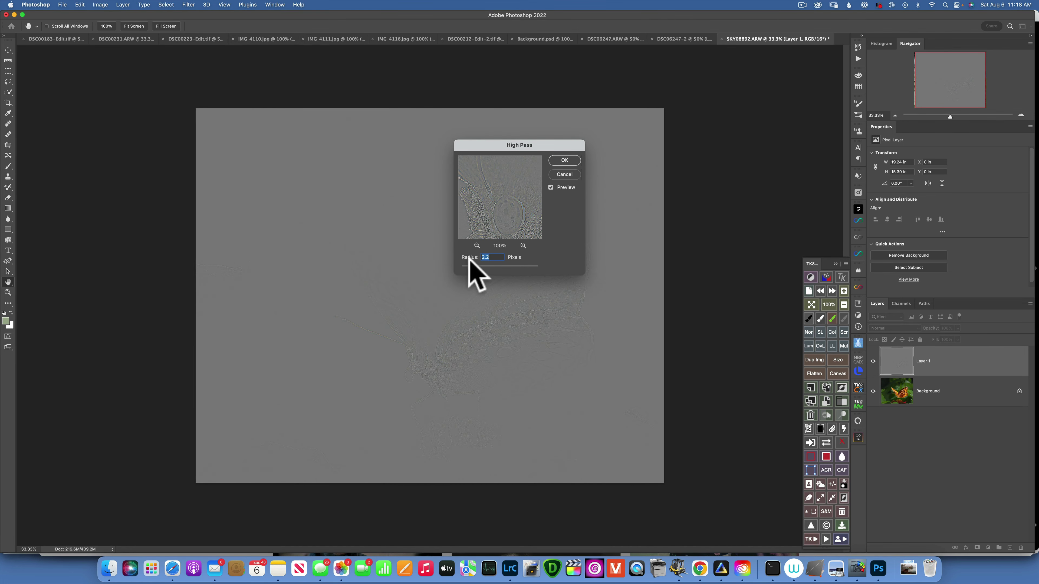
click(418, 357)
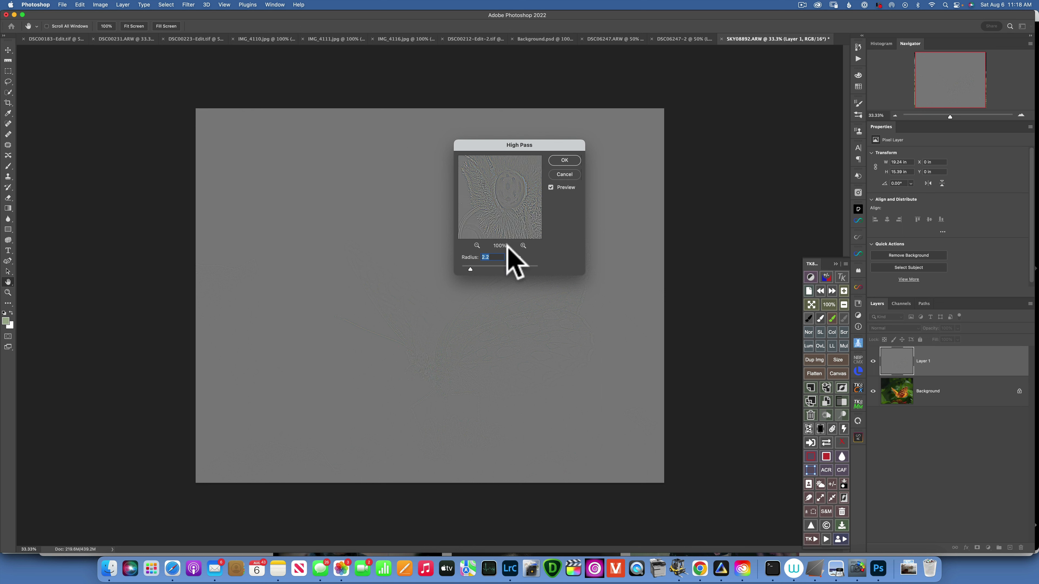
click(469, 269)
click(564, 160)
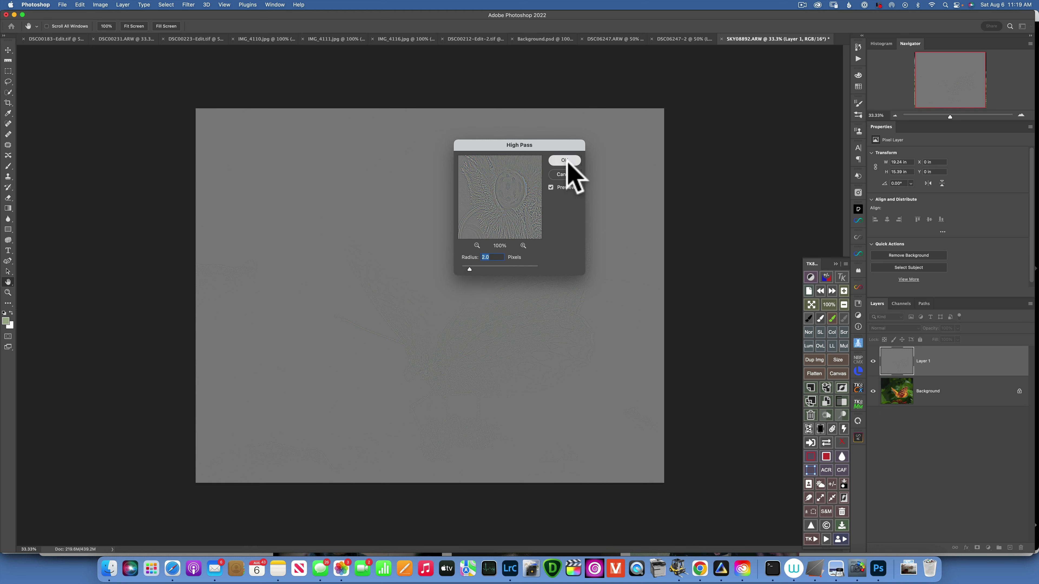
- Set the High Pass layer's blend mode to Overlay
click(893, 328)
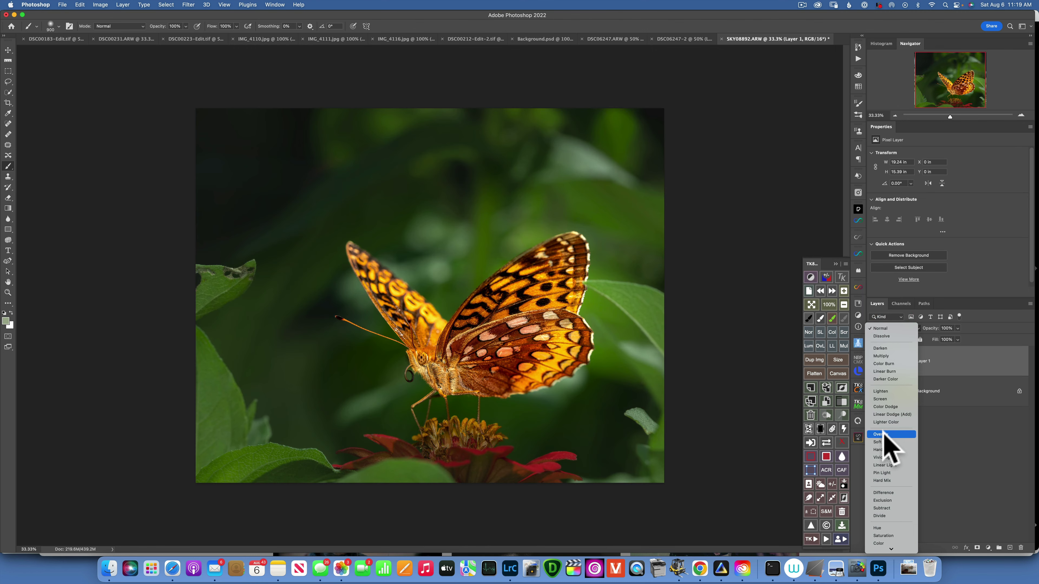
click(884, 434)
- Inspect the butterfly's head and wings at 100% and compare the detail with and without the High Pass layer
key(z)
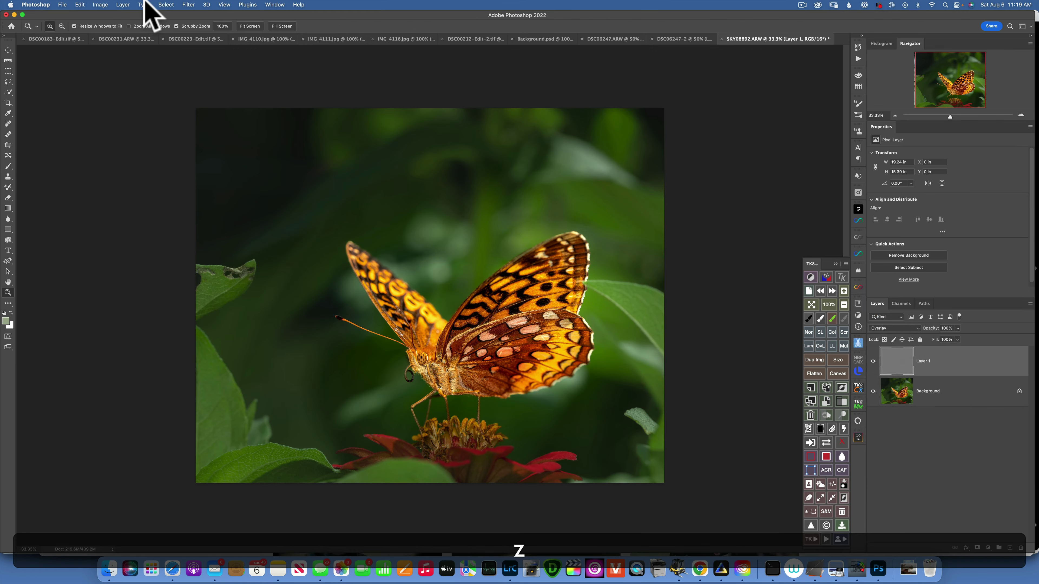
click(223, 26)
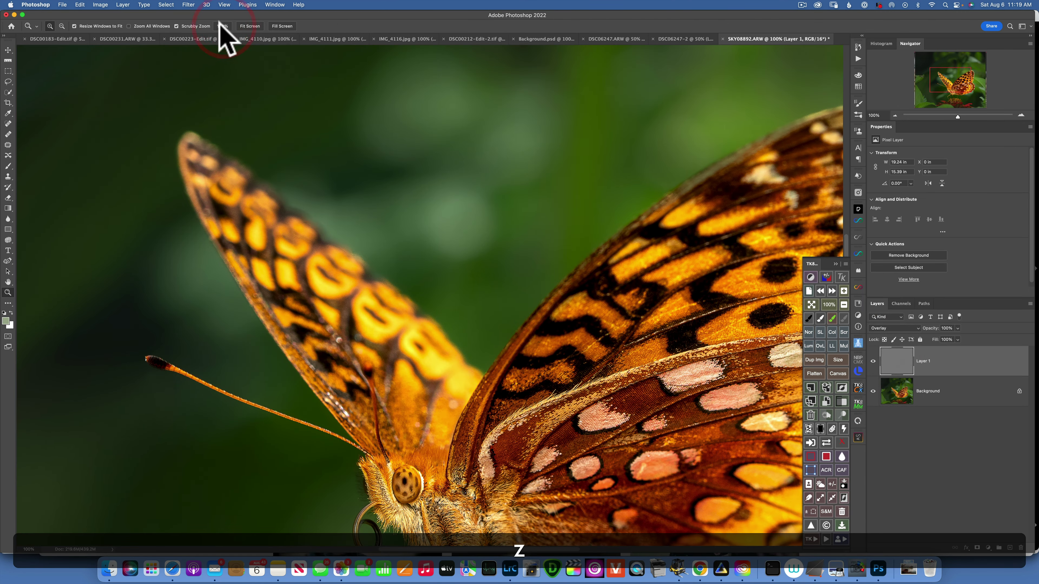
key(b)
key(space)
mouse_move(522, 413)
mouse_down()
mouse_move(479, 119)
mouse_move(475, 158)
mouse_move(506, 198)
mouse_up()
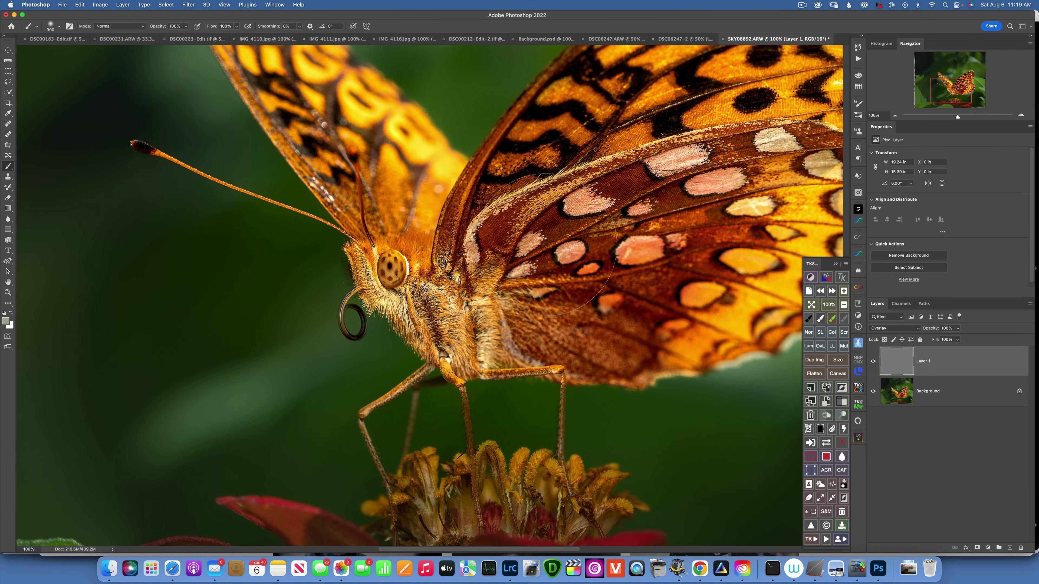
click(875, 361)
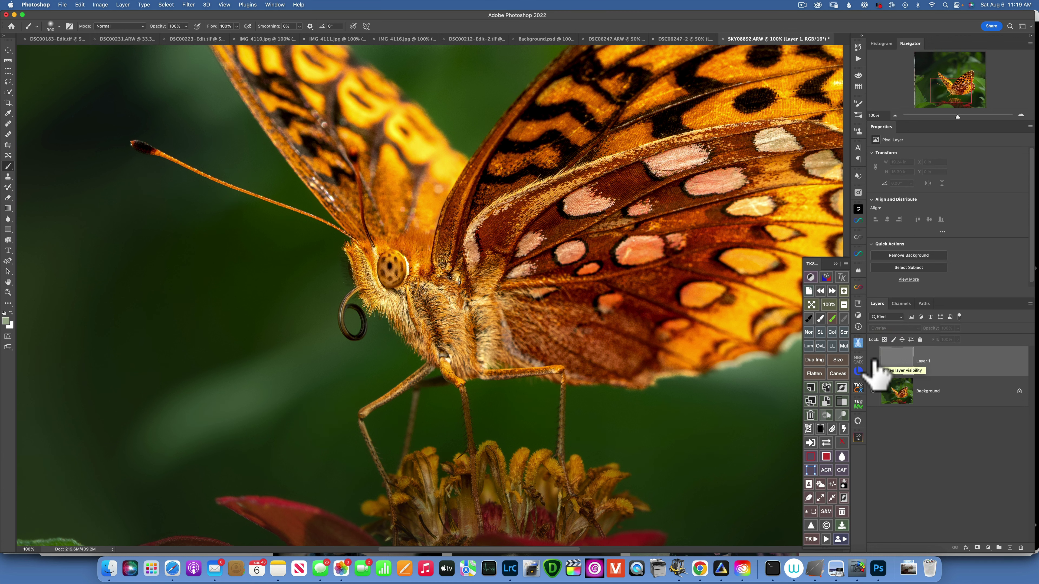
click(873, 361)
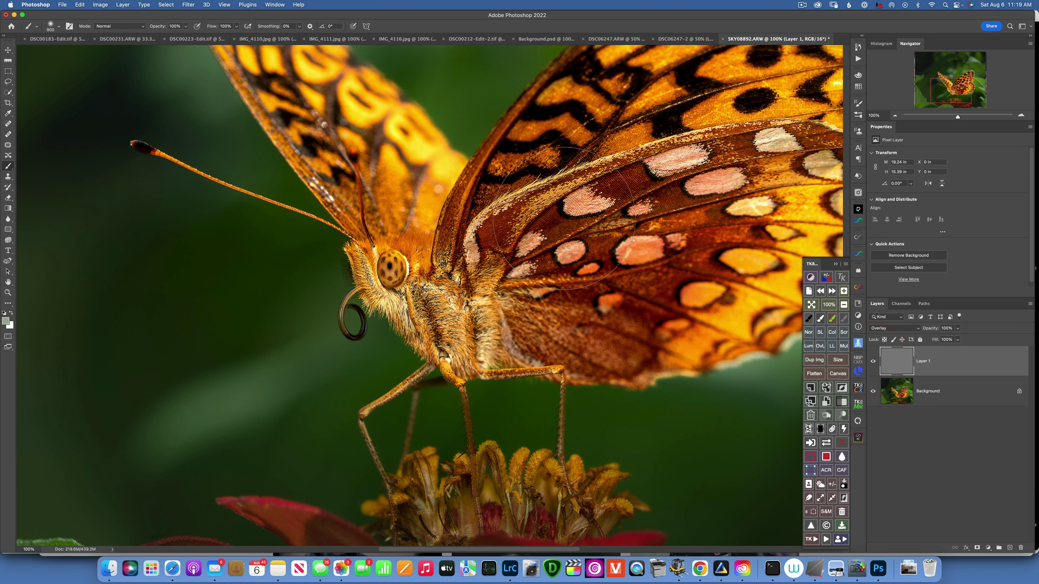
click(874, 361)
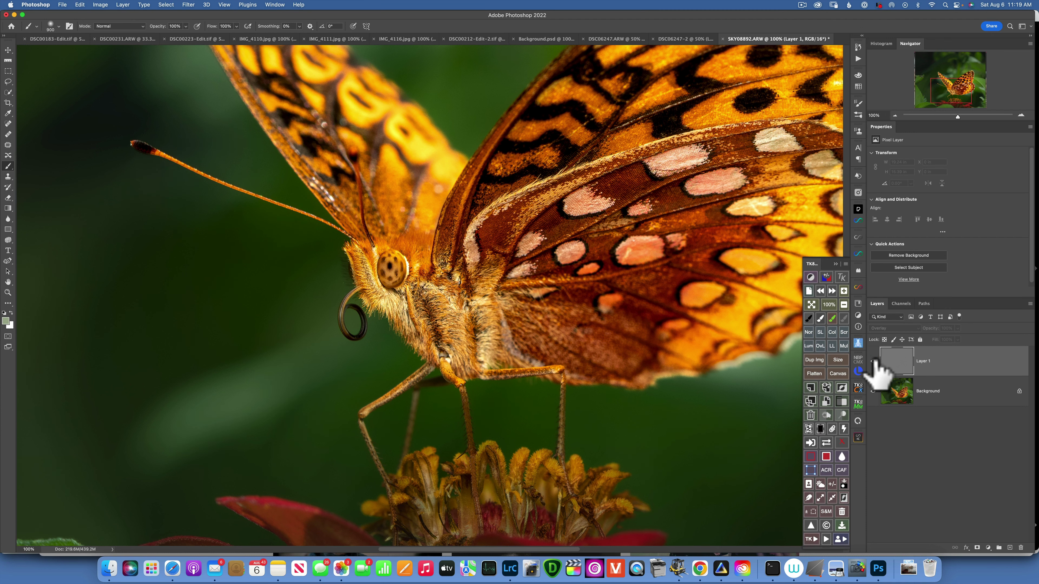
click(874, 361)
key(super+0)
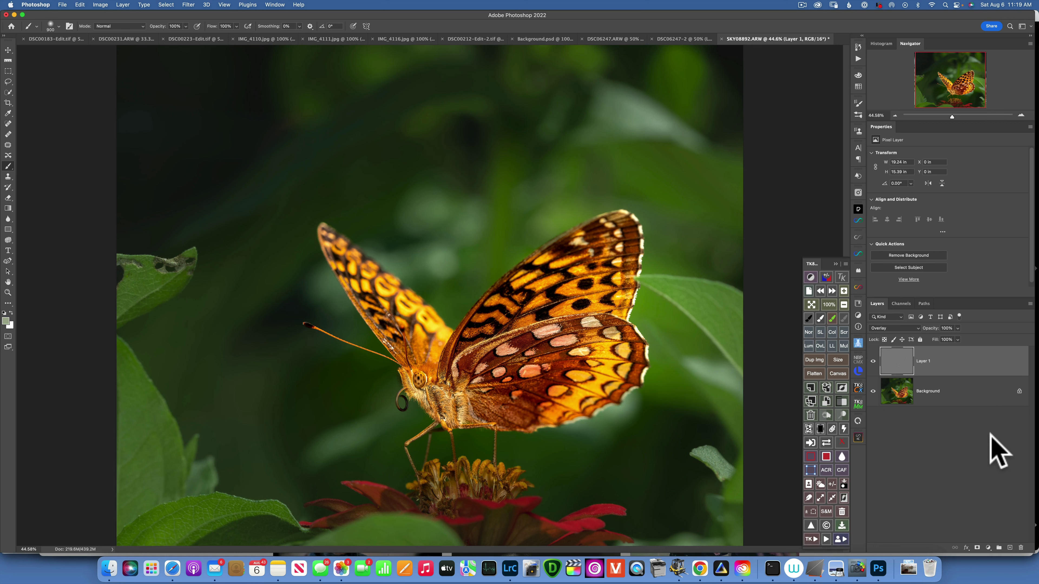
- Add a black mask to the High Pass layer and paint white over the butterfly to limit the sharpening to it
key(alt)
alt+click(977, 547)
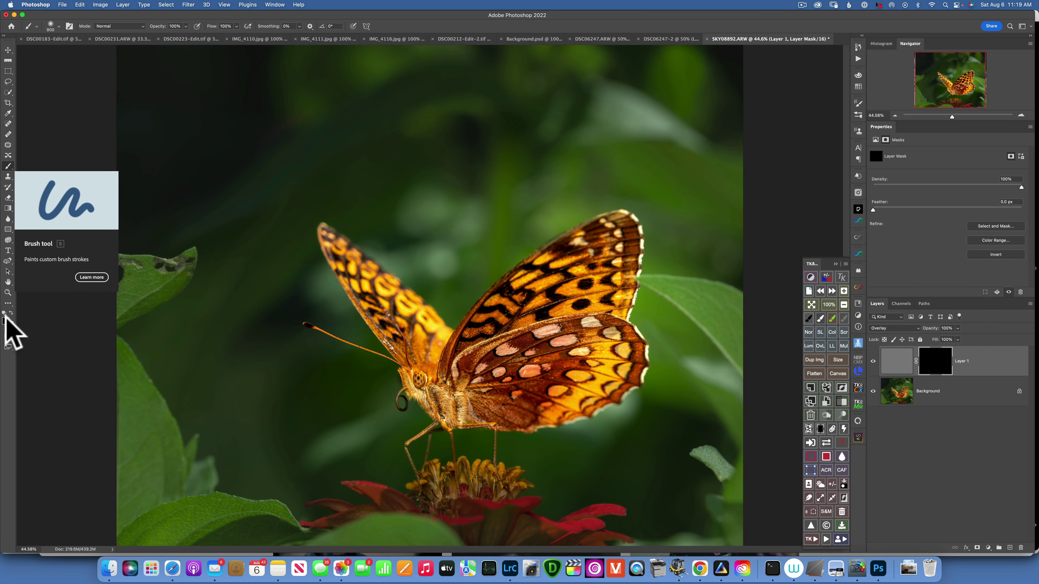
key(x)
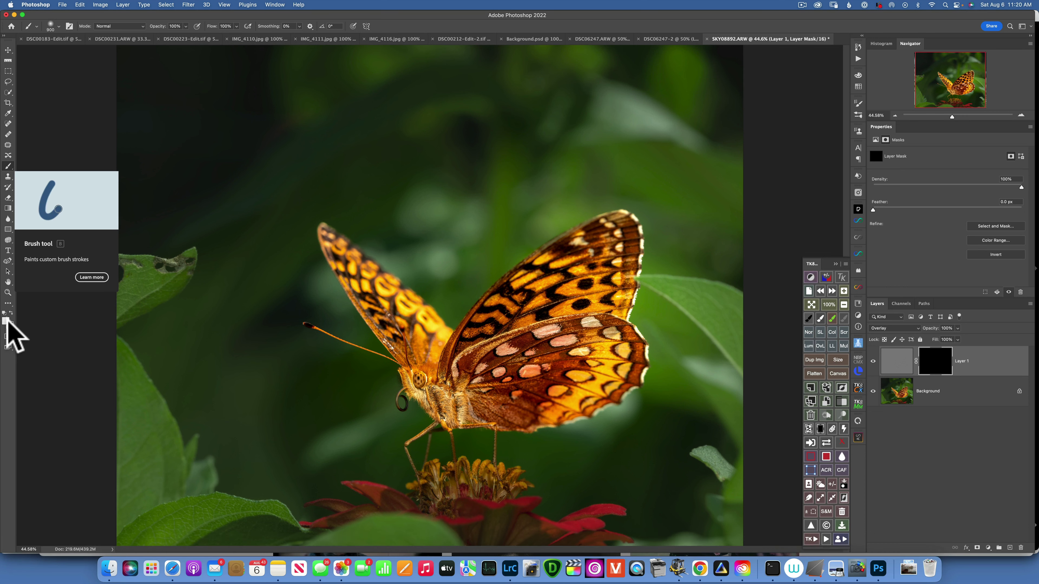
key(d)
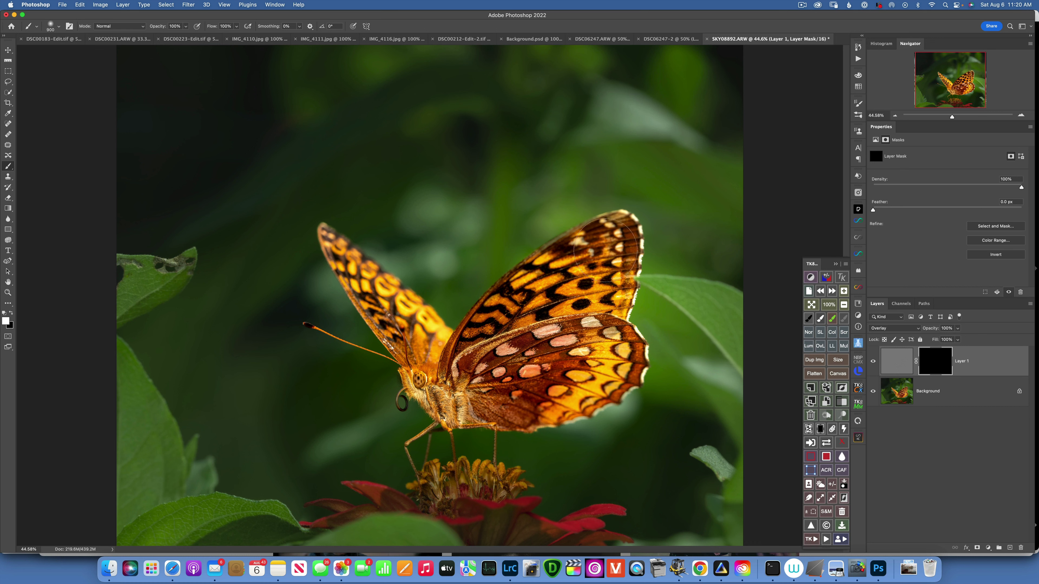
drag(512, 318, 518, 350)
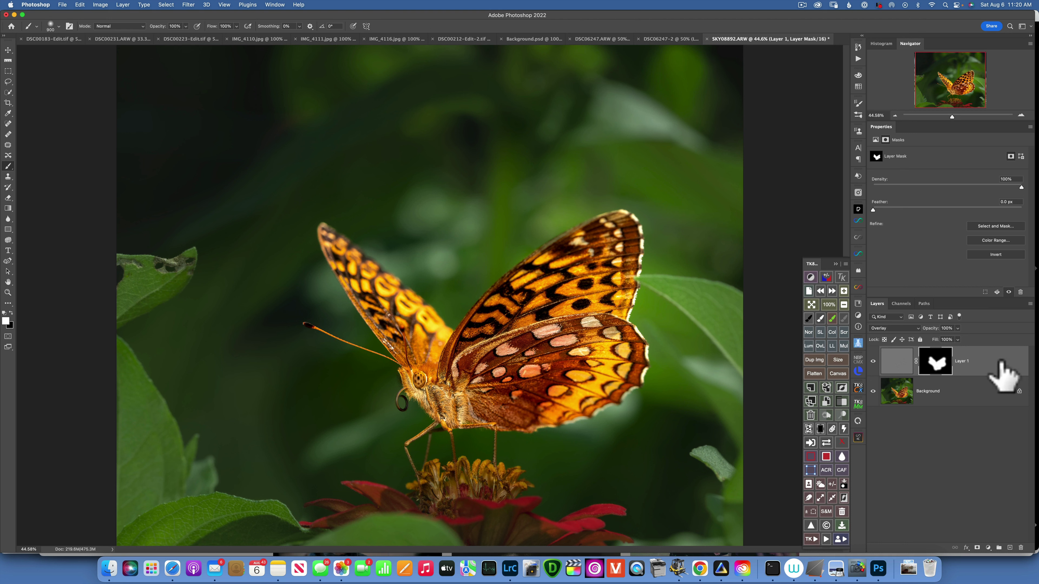
- Flatten the image and duplicate the resulting Background layer
click(836, 264)
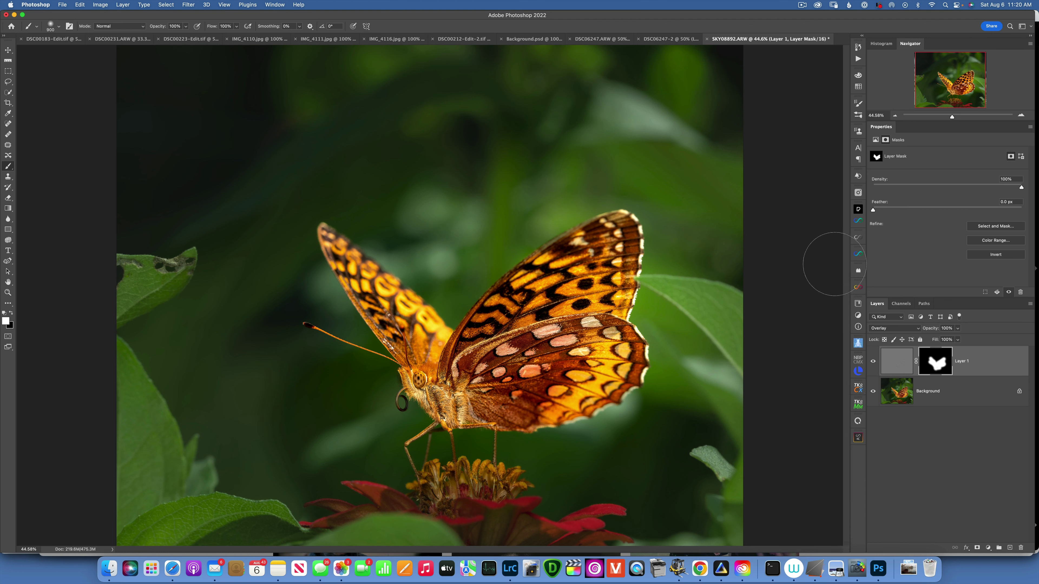
right_click(986, 362)
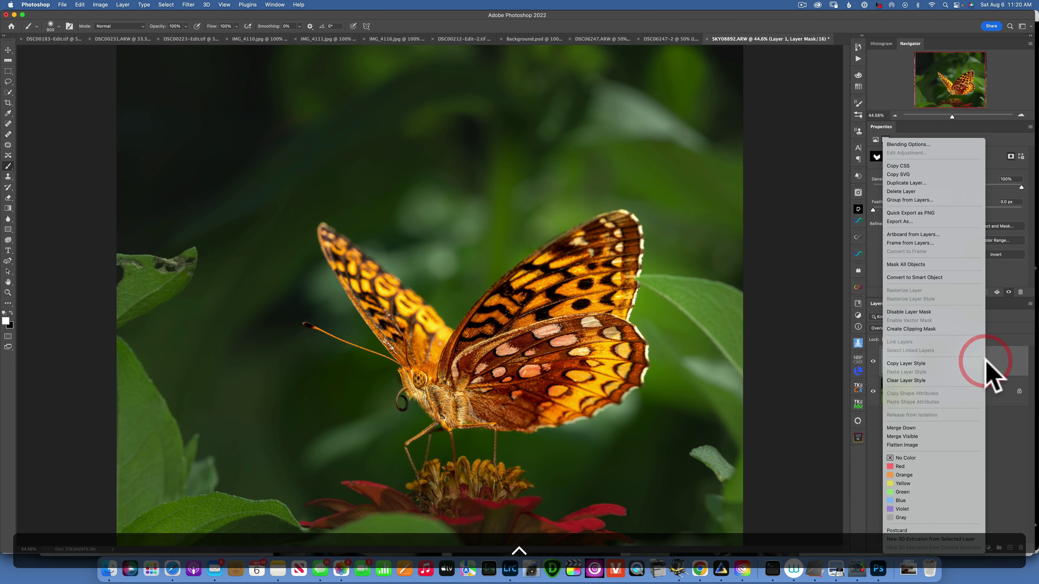
click(920, 445)
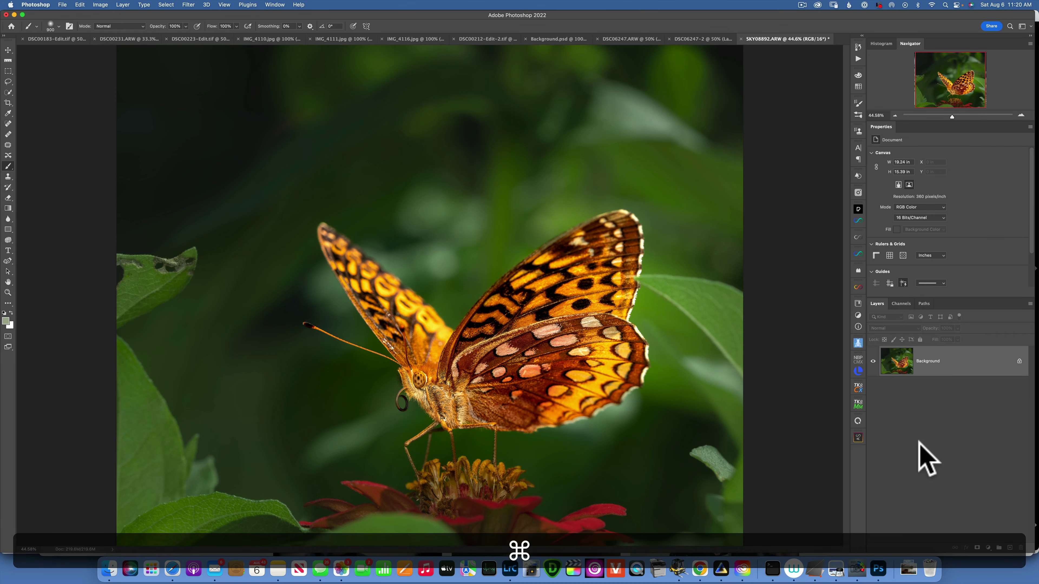
key(super+j)
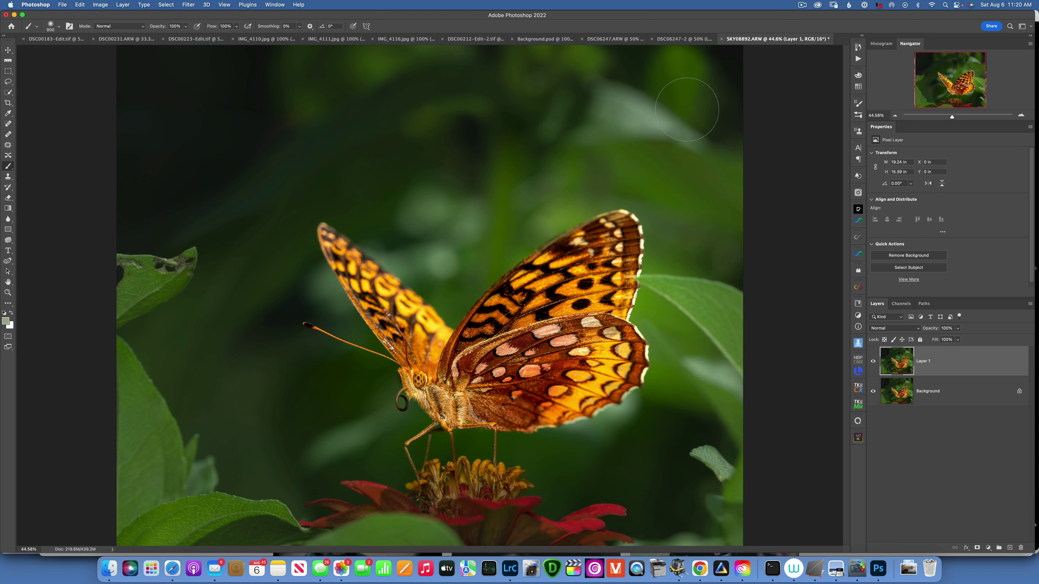
- Run the "Turner (light paint + extra rich) copy" action from Set 2, allowing it to flatten the image
click(859, 59)
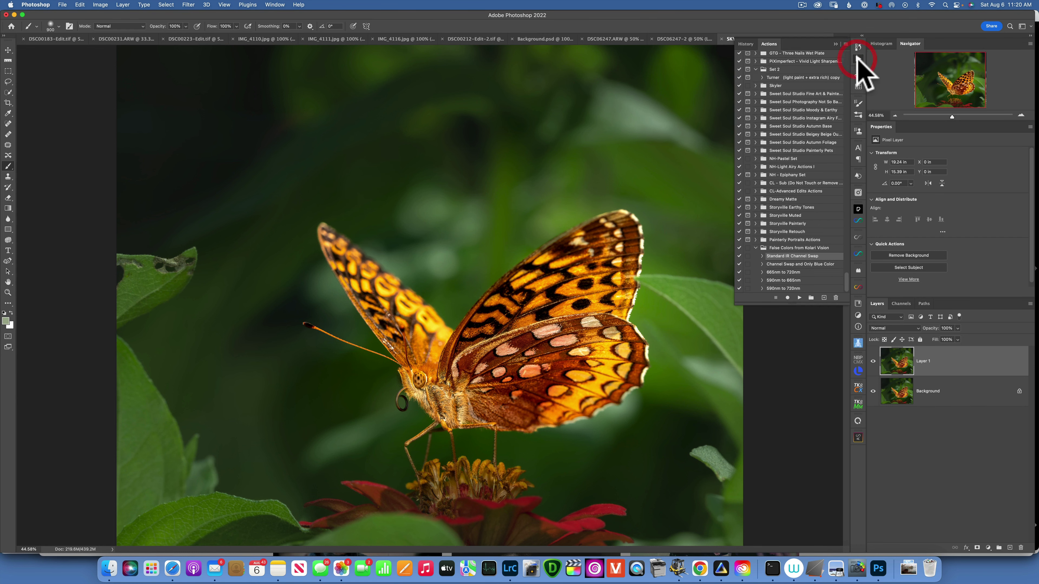
click(774, 78)
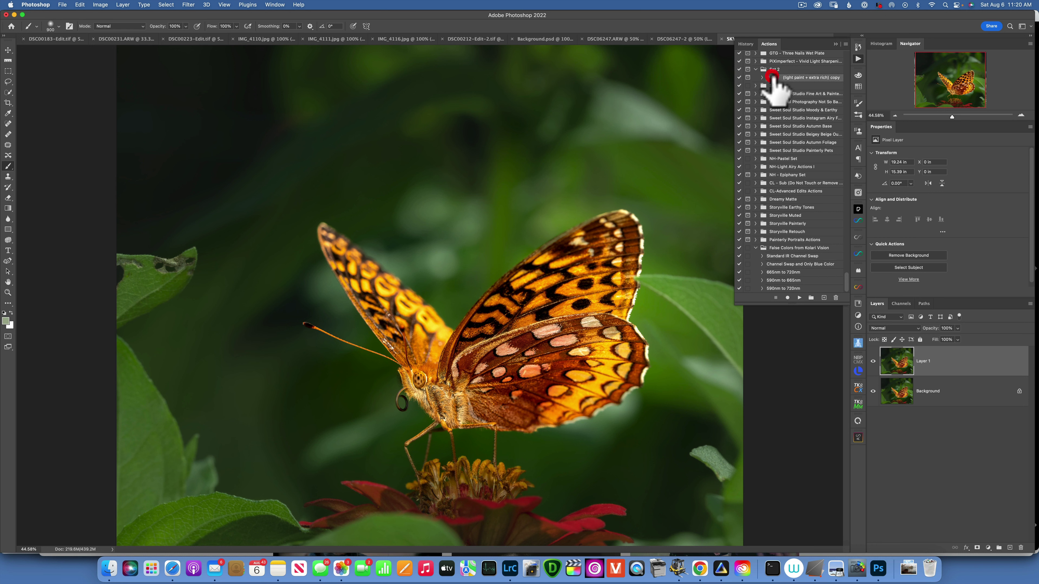
drag(775, 78, 775, 81)
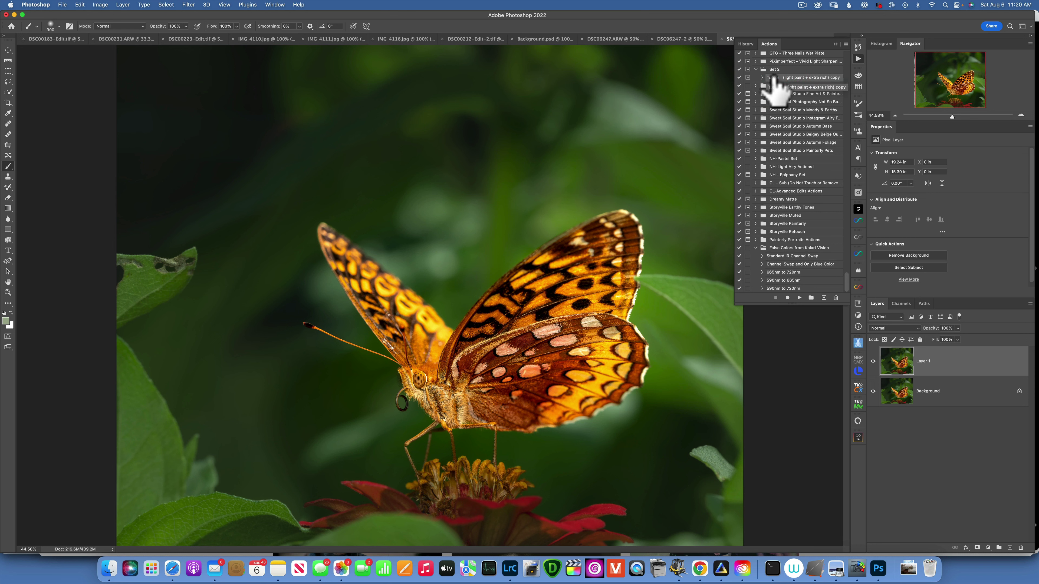
drag(774, 75, 775, 77)
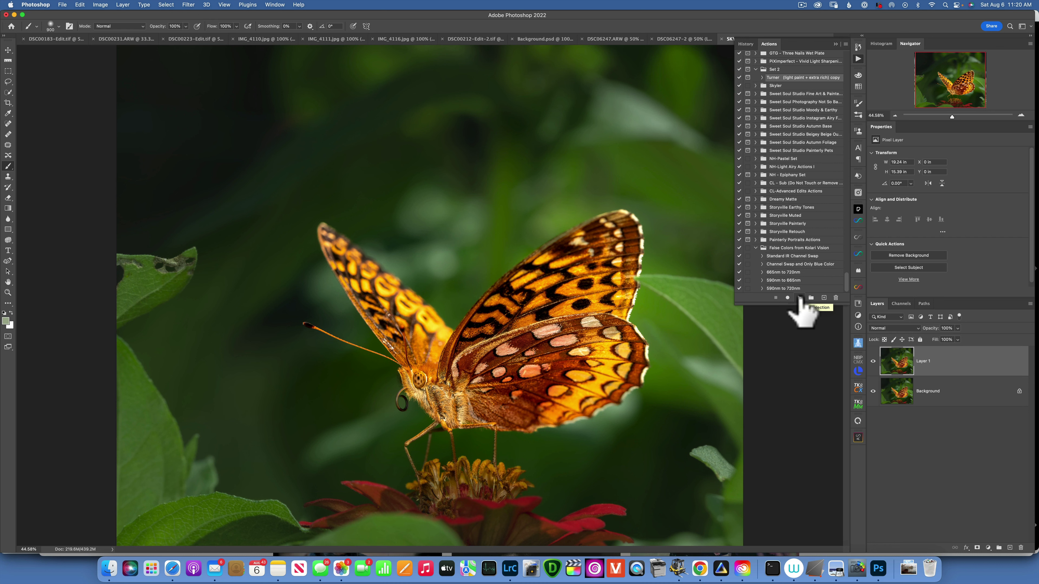
click(799, 298)
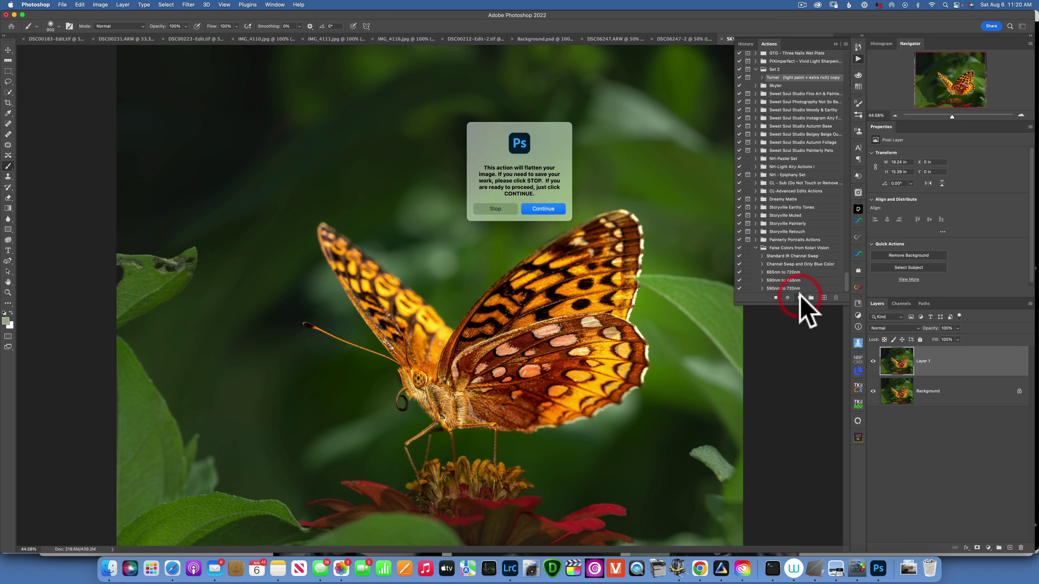
click(548, 209)
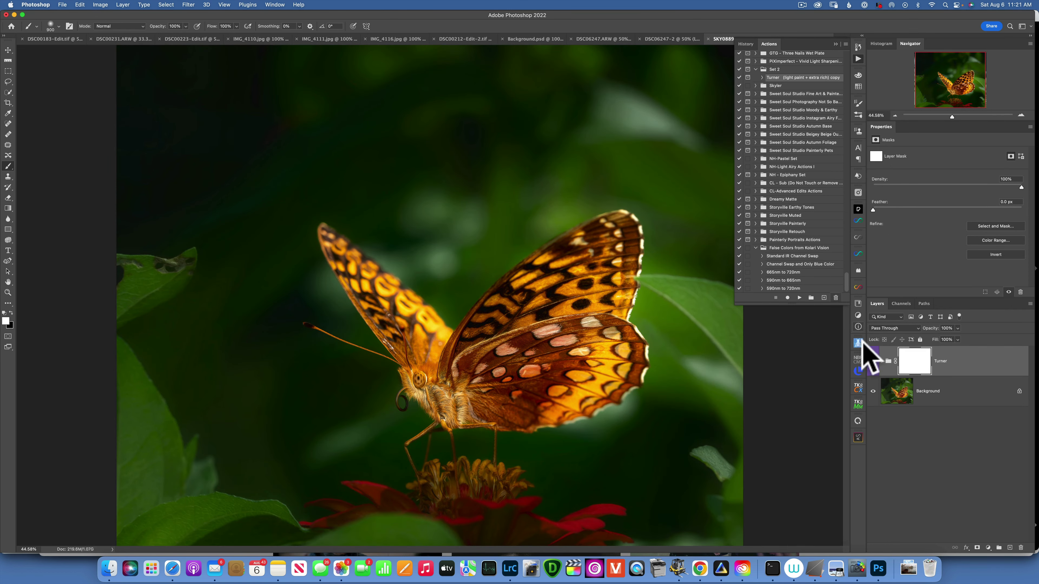
- Compare the photo with and without the Turner group's painterly effect
click(873, 361)
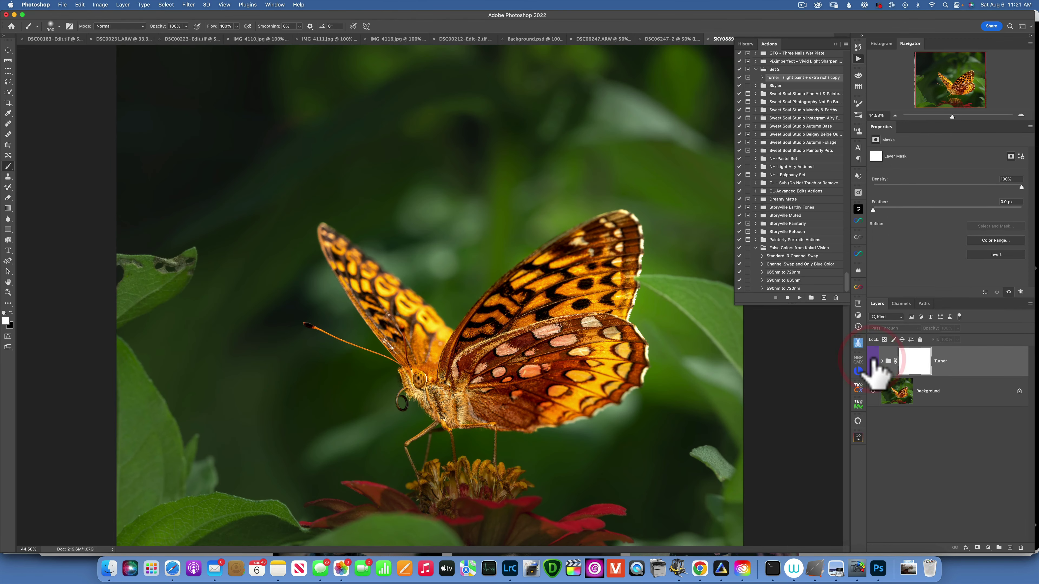
click(873, 361)
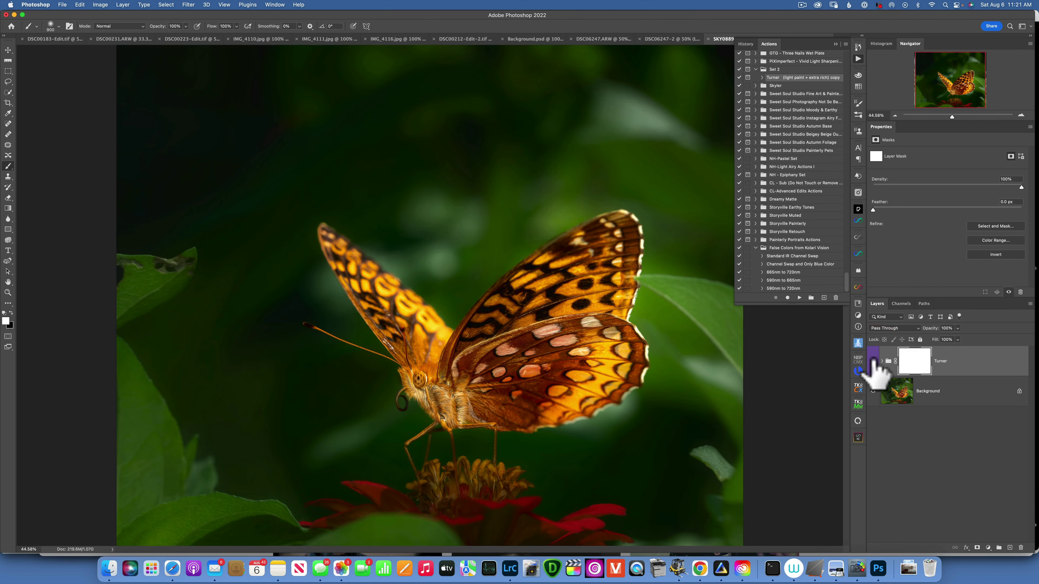
click(873, 361)
click(873, 361)
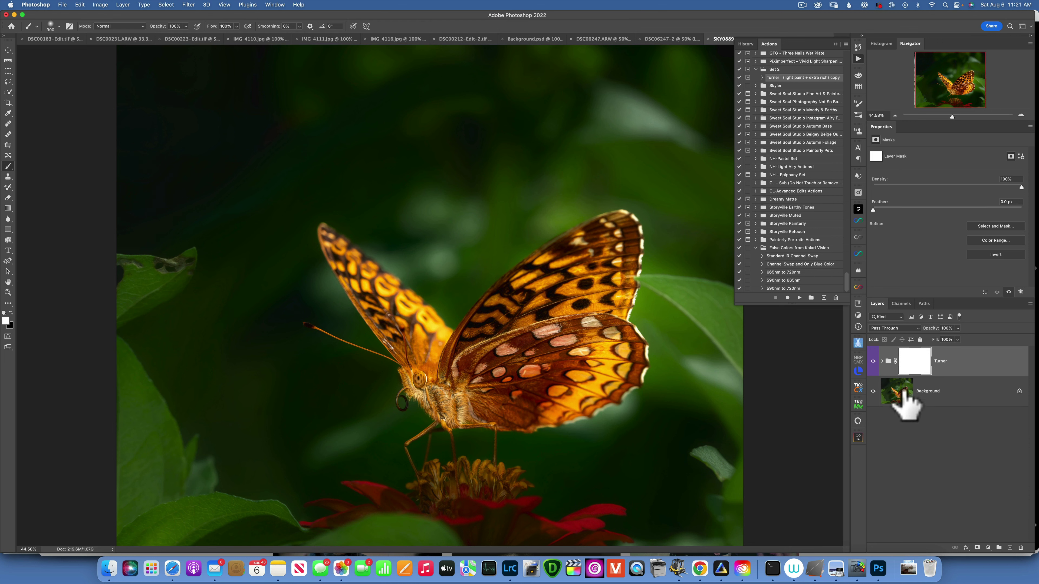
- Select the butterfly on the Background layer automatically with Select Subject
click(895, 391)
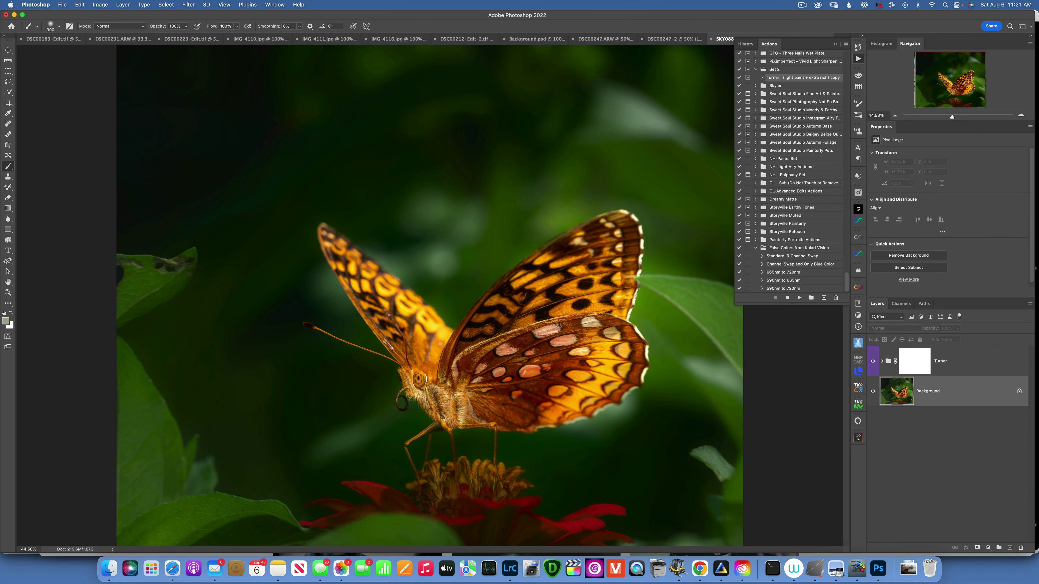
click(8, 92)
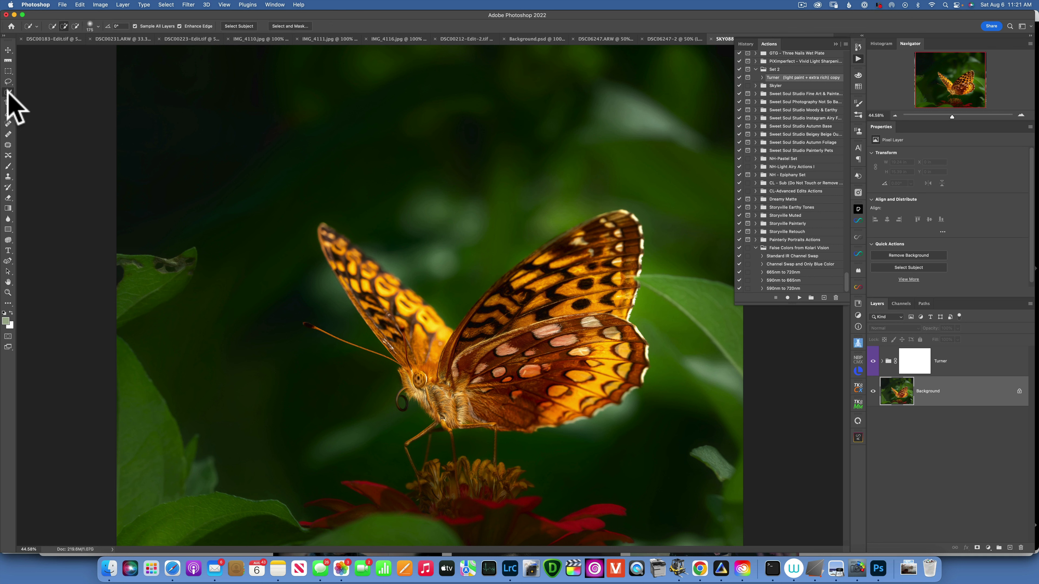
click(245, 26)
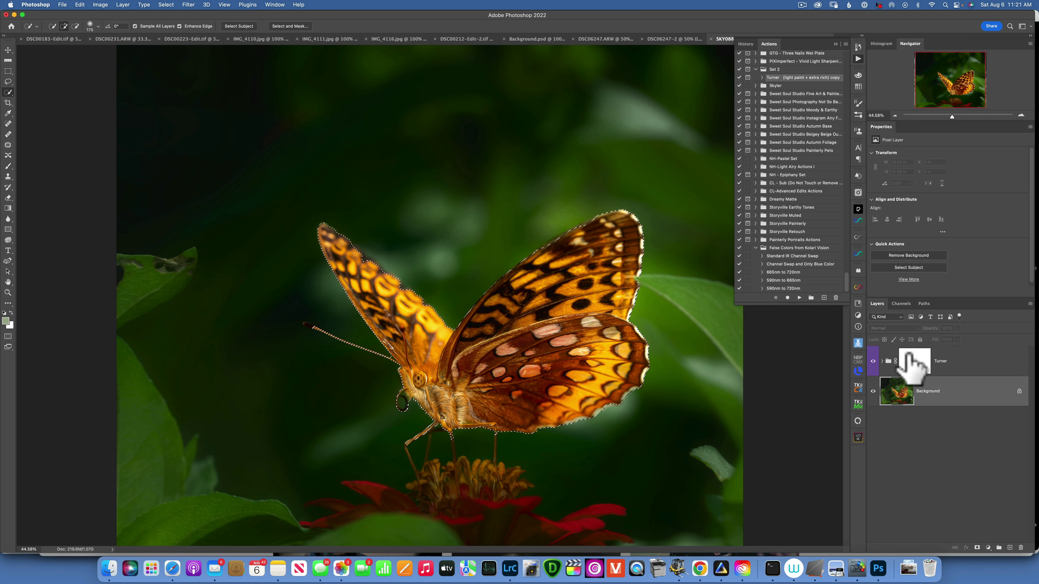
- Replace the Turner group's mask with one made from the butterfly selection, and invert it to exclude the butterfly
click(915, 361)
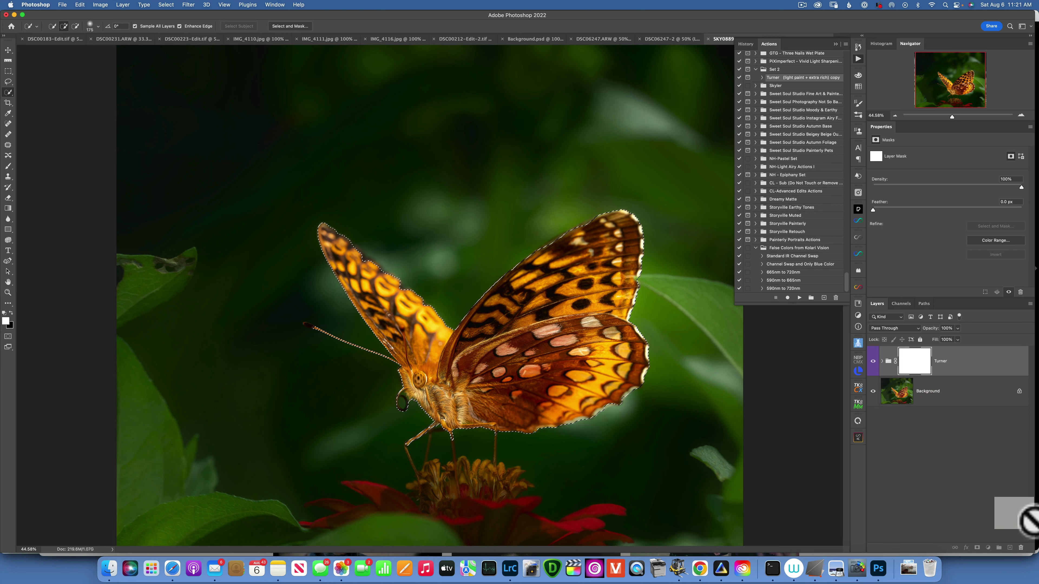
click(1020, 548)
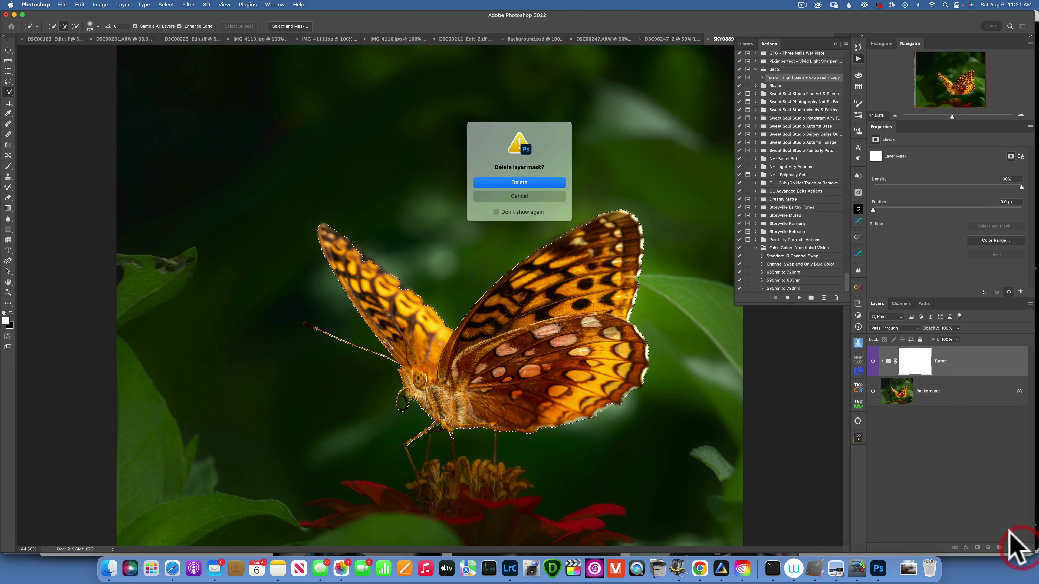
click(528, 183)
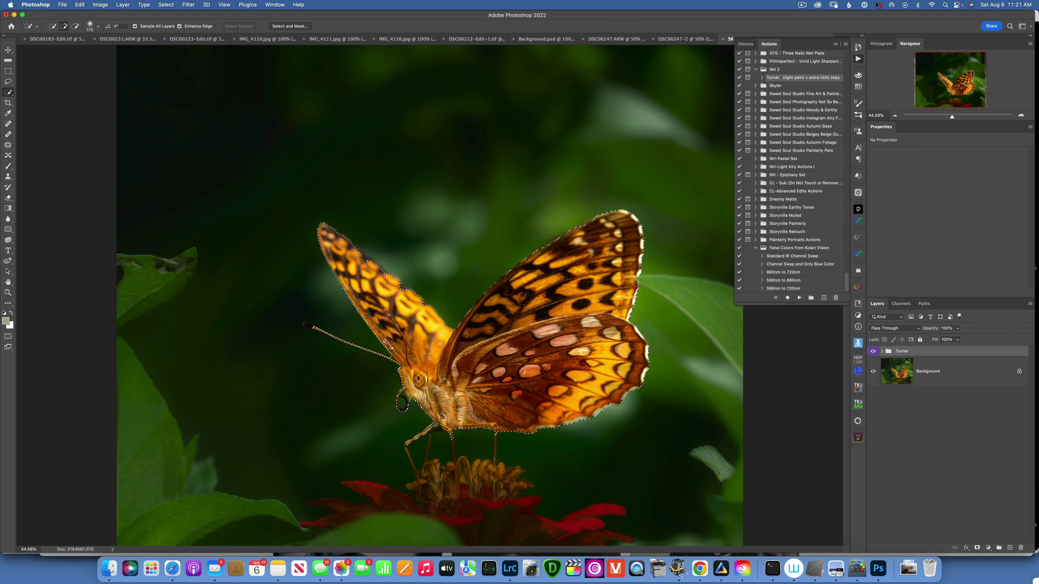
click(978, 547)
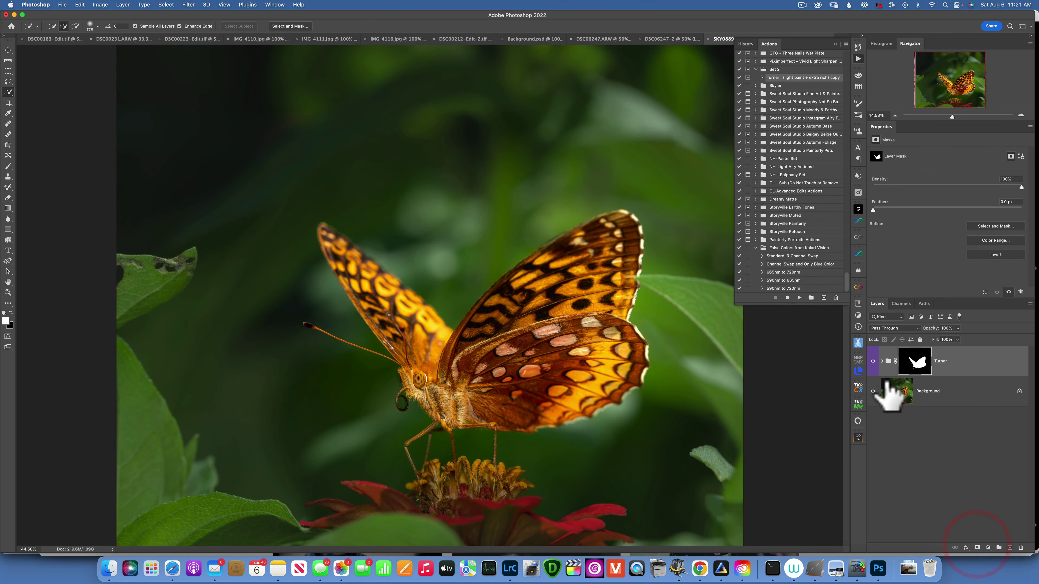
click(920, 358)
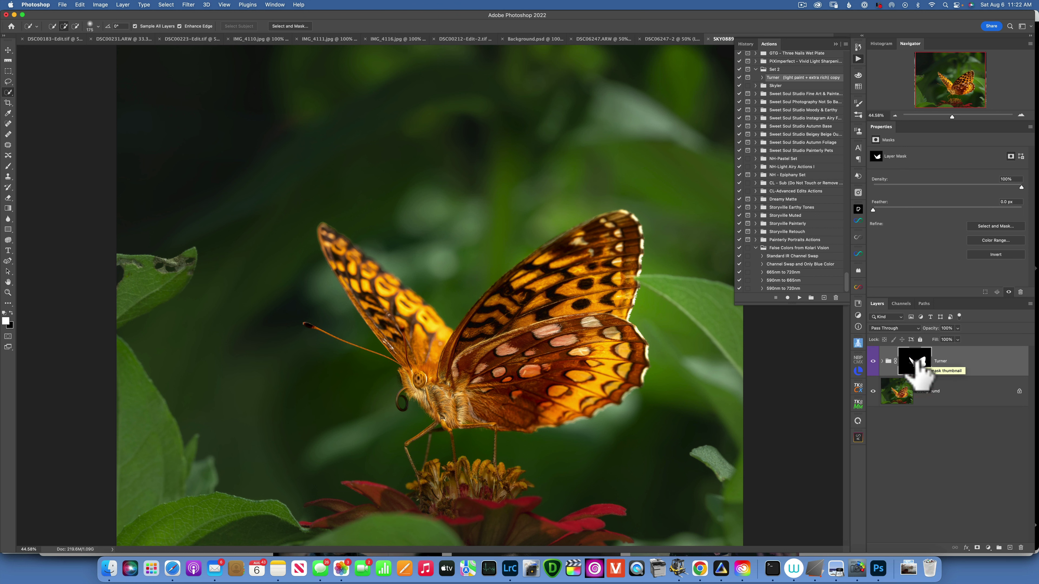
key(super+i)
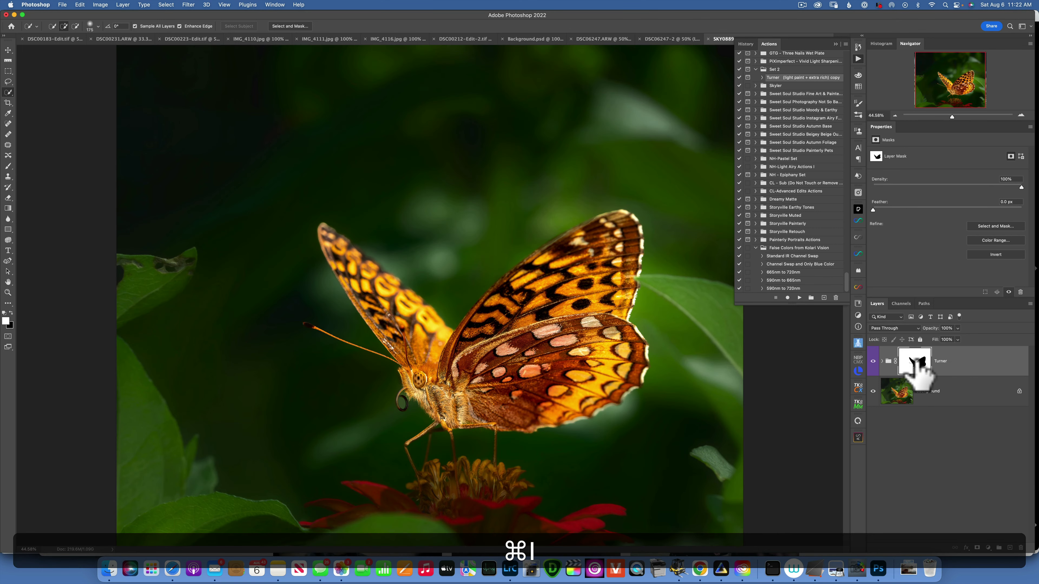
- Paint white on the Turner group's mask around the butterfly's wing edges and legs with the Brush tool
key(b)
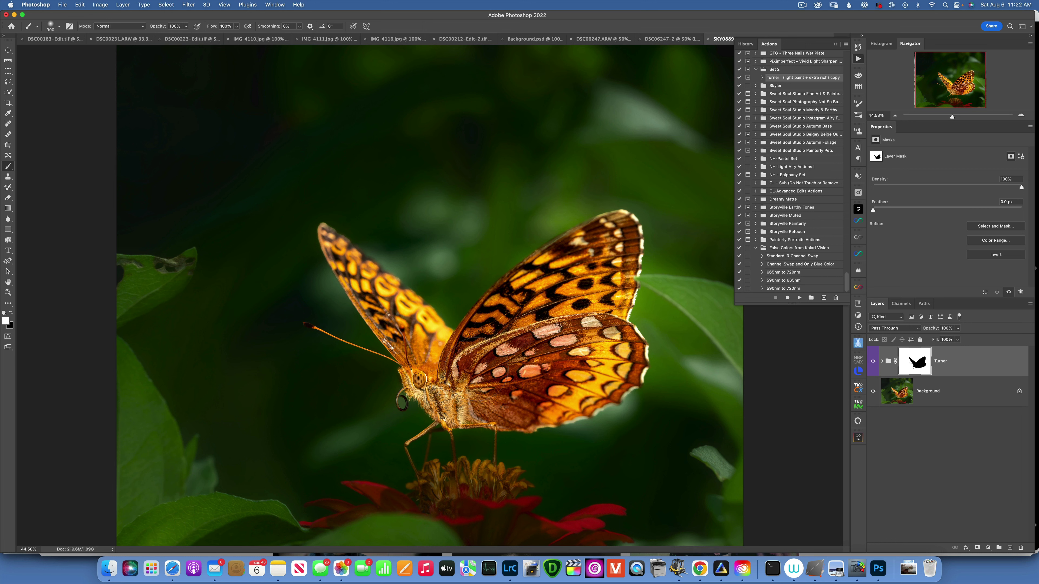
click(372, 349)
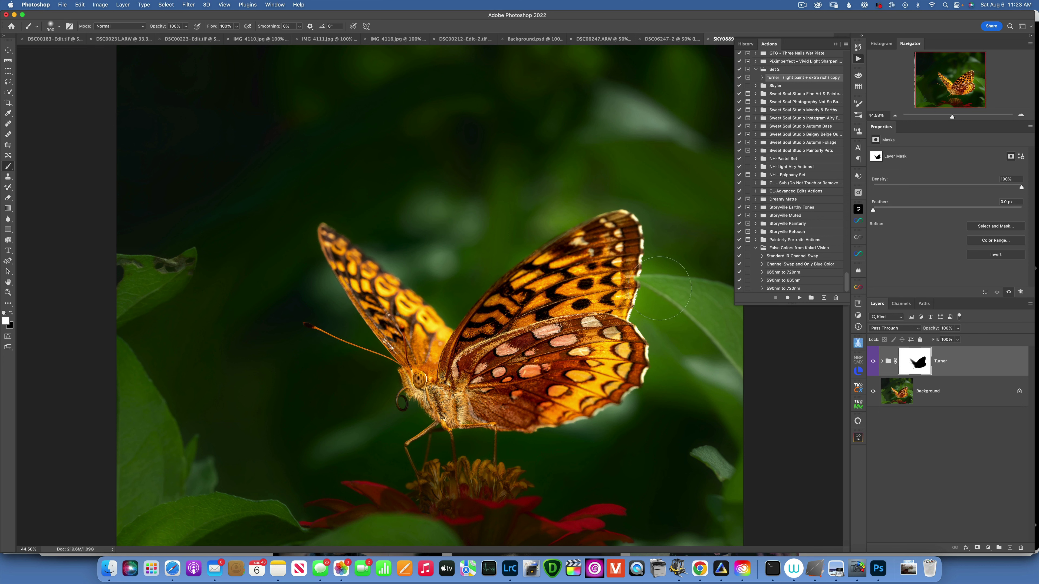
mouse_move(657, 392)
mouse_down()
mouse_move(597, 440)
mouse_move(458, 454)
mouse_up()
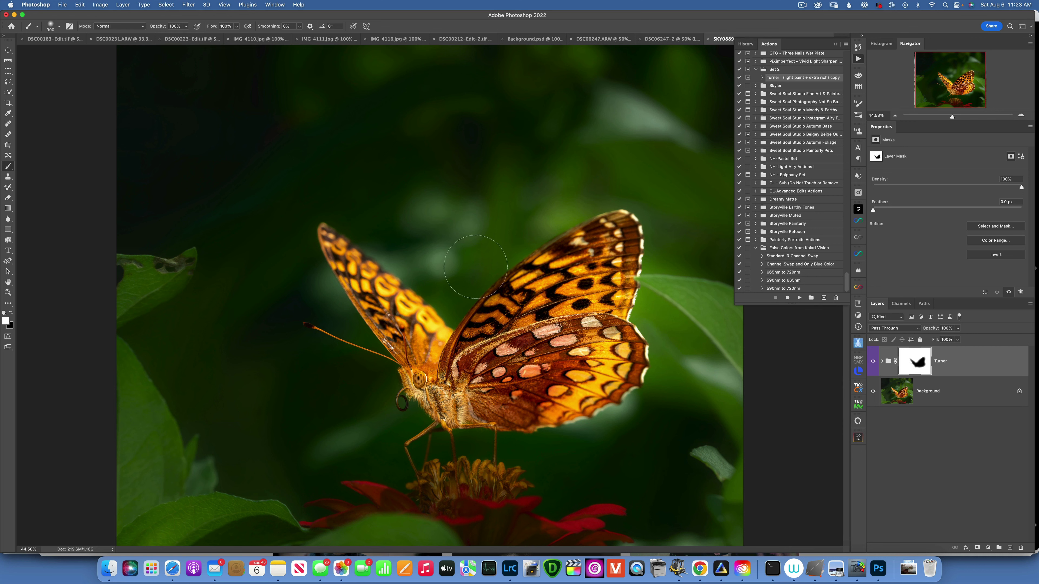
- Reduce the brush size to 200 and paint black on the Turner group's mask over the butterfly's head and body
key(x)
key(bracketleft)
key(bracketleft)
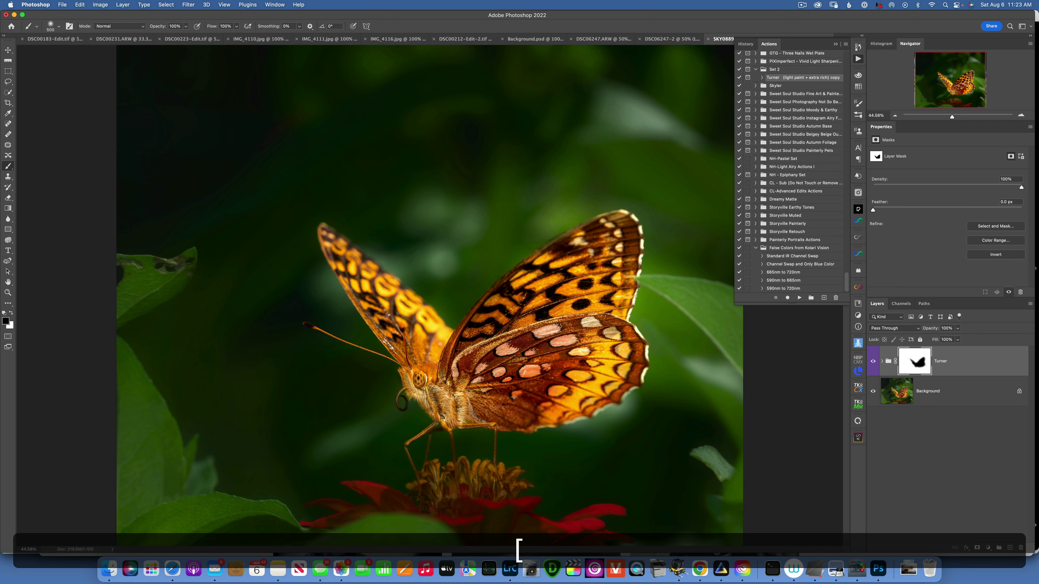
key(bracketleft)
key(bracketleft)
key(bracketleft)
key(bracketleft)
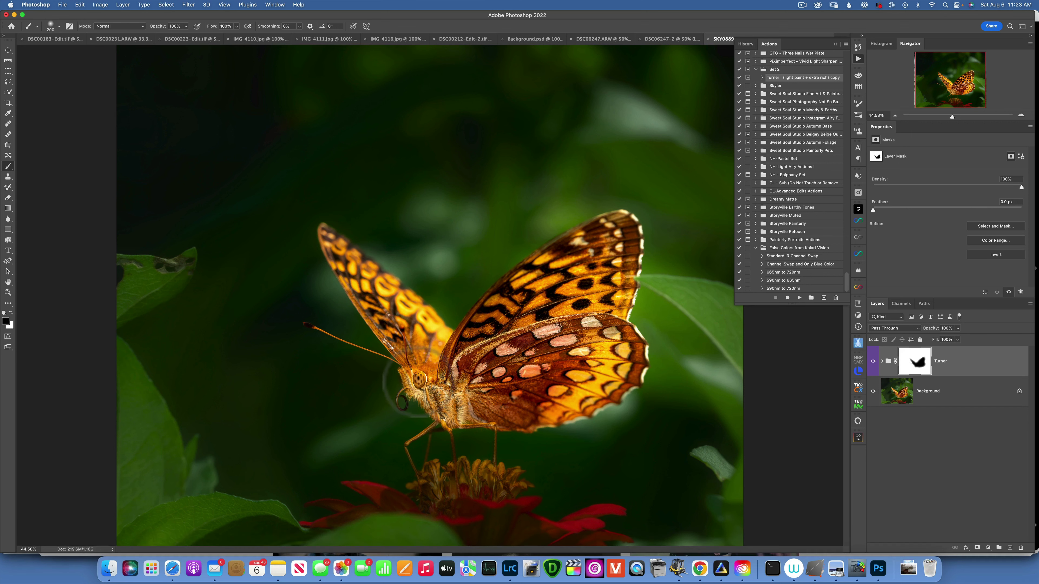
click(455, 393)
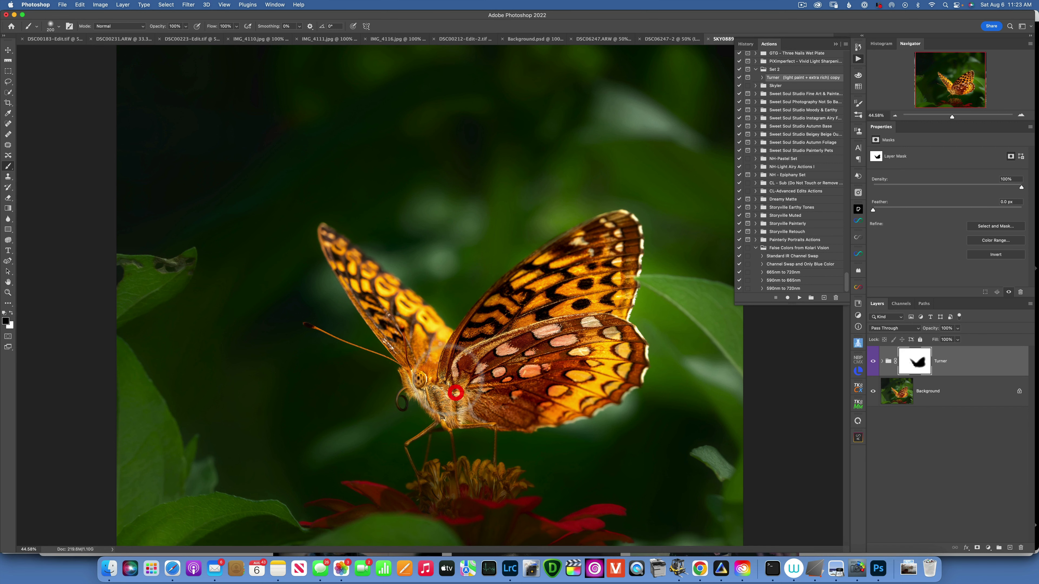